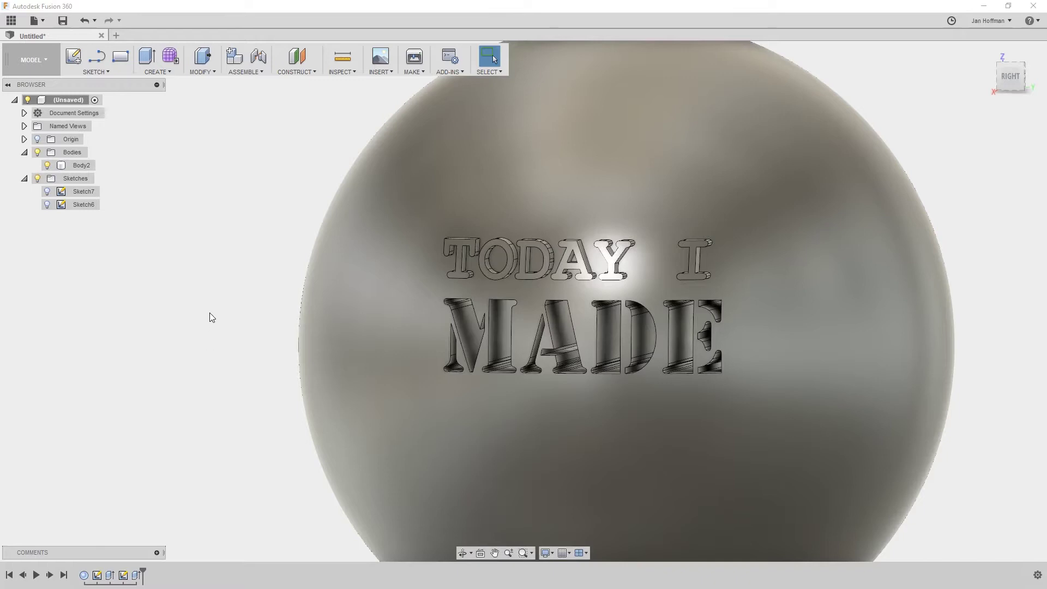
Check the workspace list and close it without switching workspaces
left_click(52, 63)
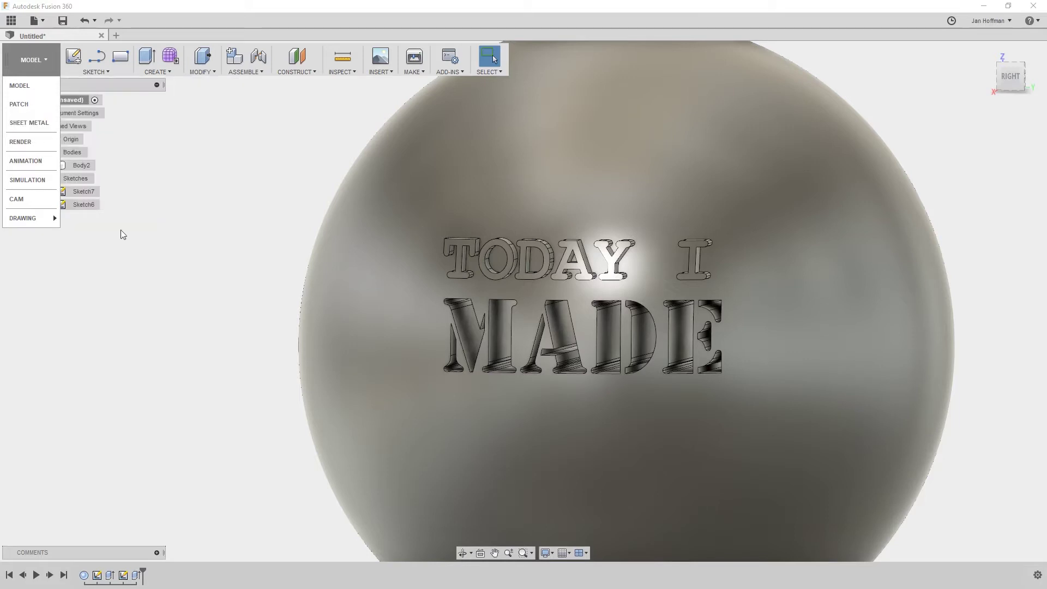
left_click(167, 296)
scroll(178, 299, "up", 1)
scroll(194, 291, "down", 2)
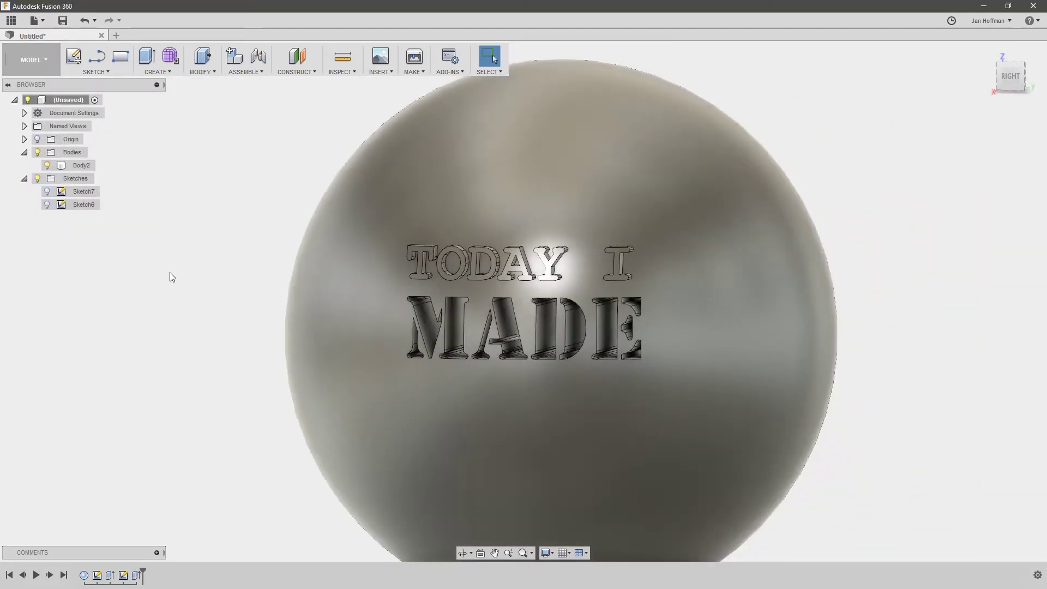
In a new design, sketch a two-point circle on the XY plane and finish the sketch
left_click(116, 34)
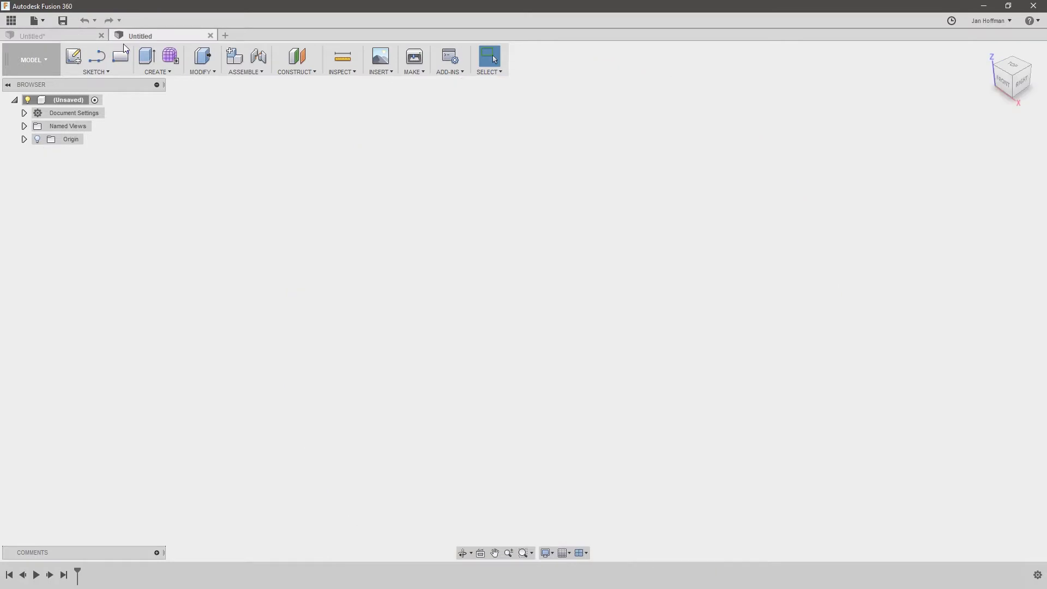
left_click(99, 71)
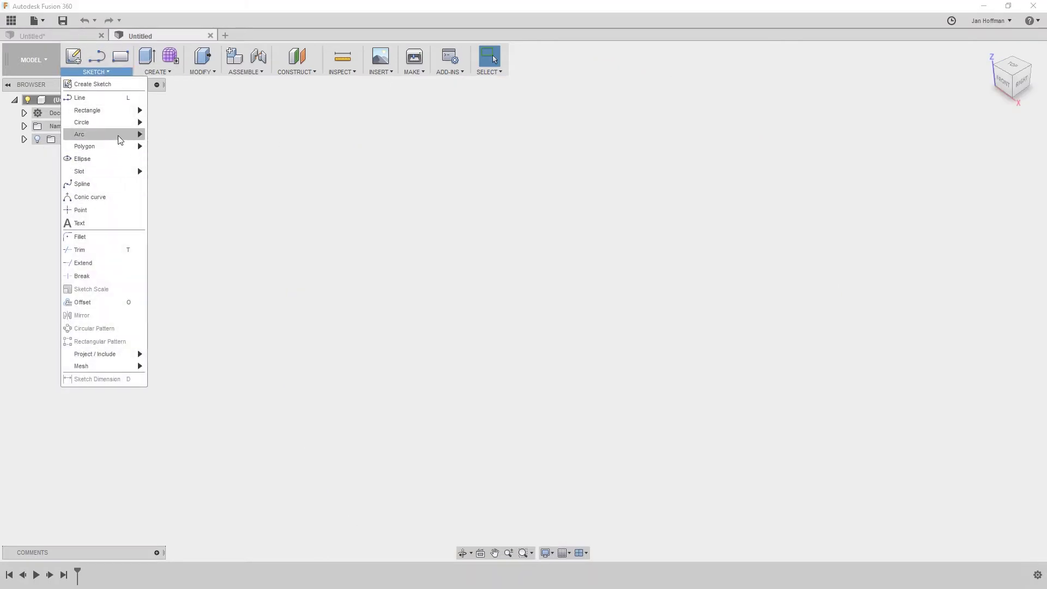
mouse_move(122, 125)
left_click(180, 136)
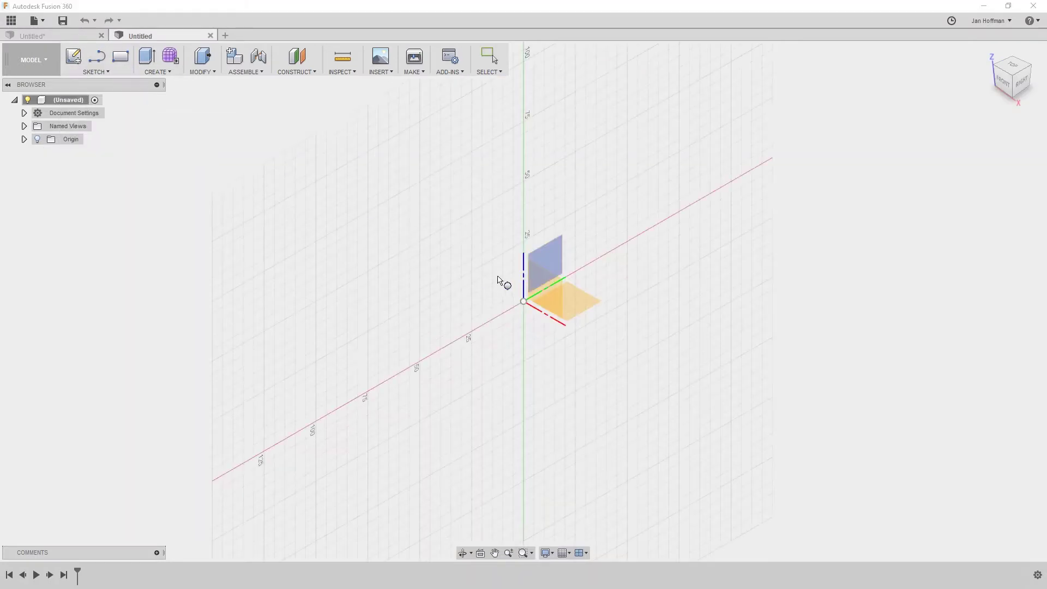
left_click(586, 303)
left_click(401, 239)
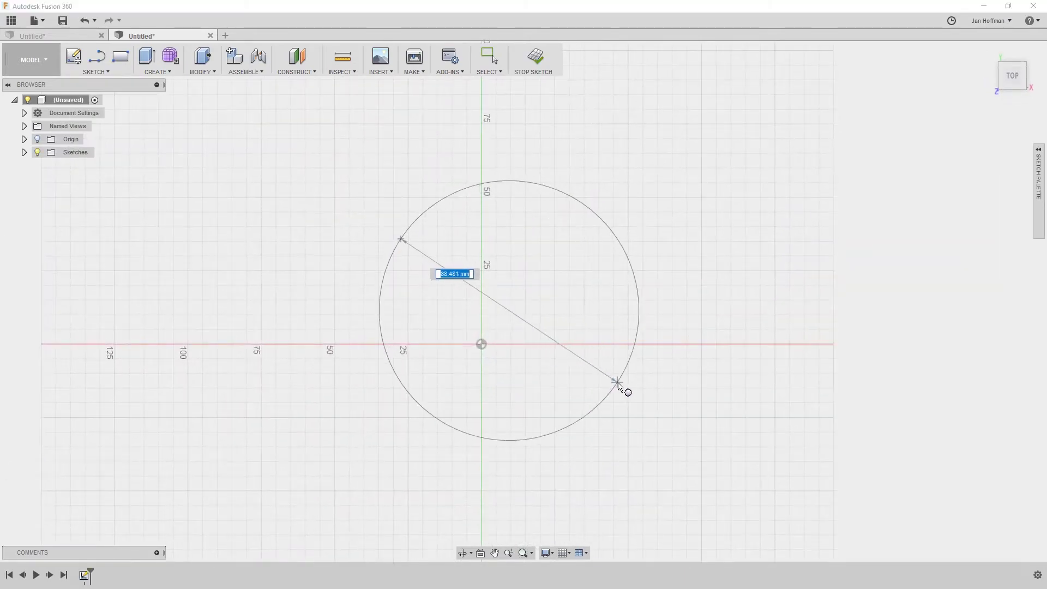
left_click(618, 384)
left_click(535, 56)
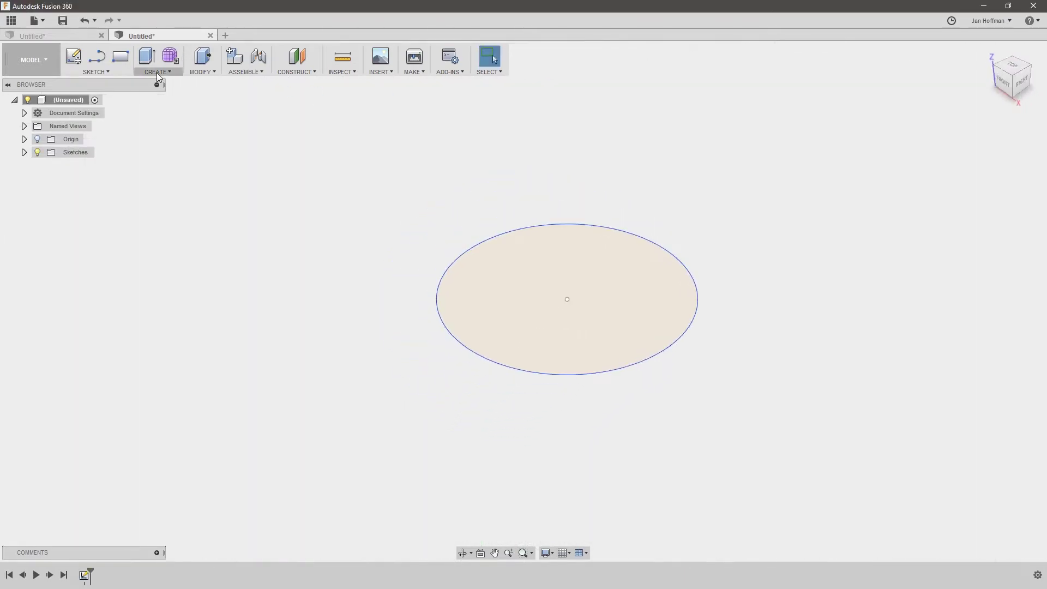
Extrude the circle profile 60 mm into a solid cylinder
left_click(147, 56)
left_click(582, 284)
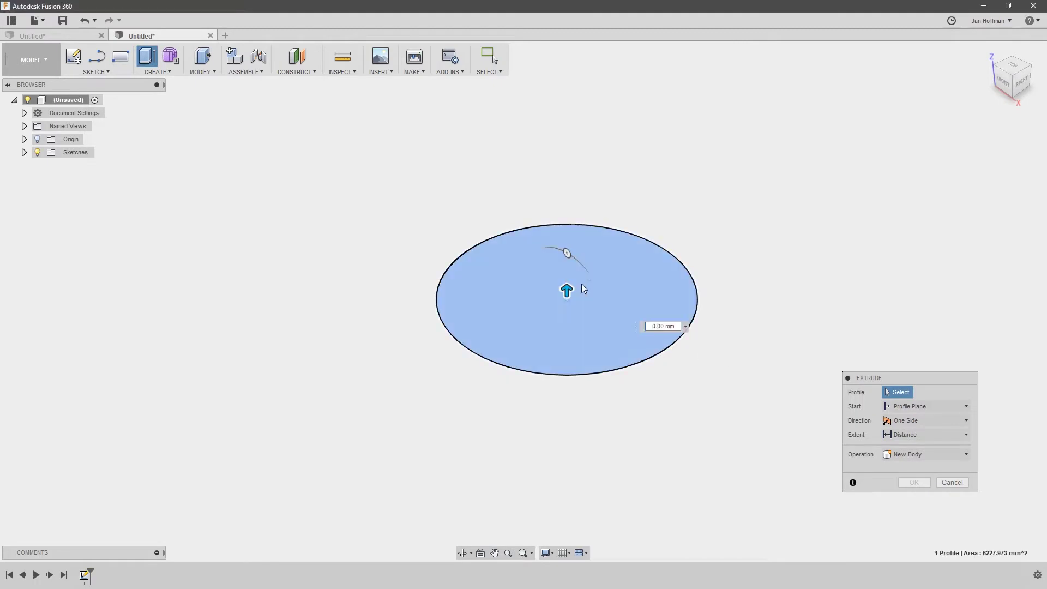
left_click(582, 284)
left_click_drag(567, 286, 567, 146)
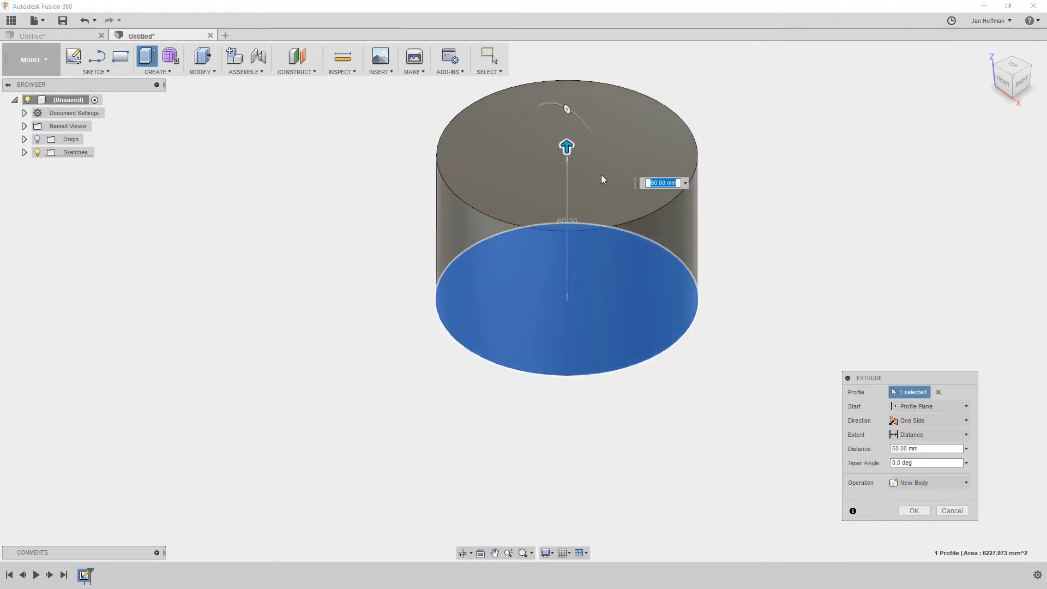
left_click(914, 511)
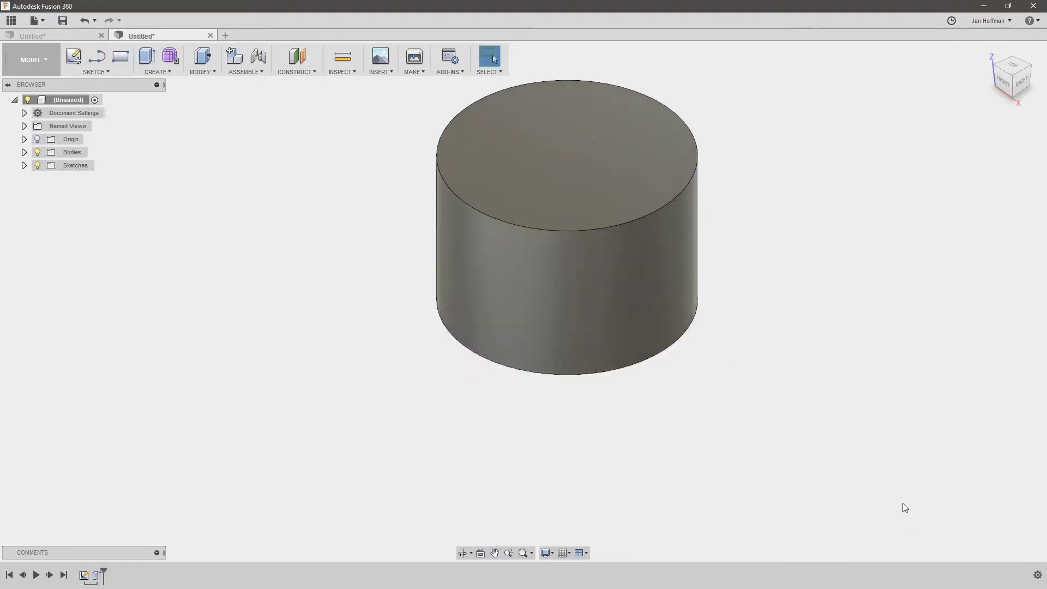
Place 10 mm sketch text 'Testing, 1, 2, 3' on the XZ plane, flipped to read normally, over the cylinder front
left_click(109, 72)
left_click(91, 225)
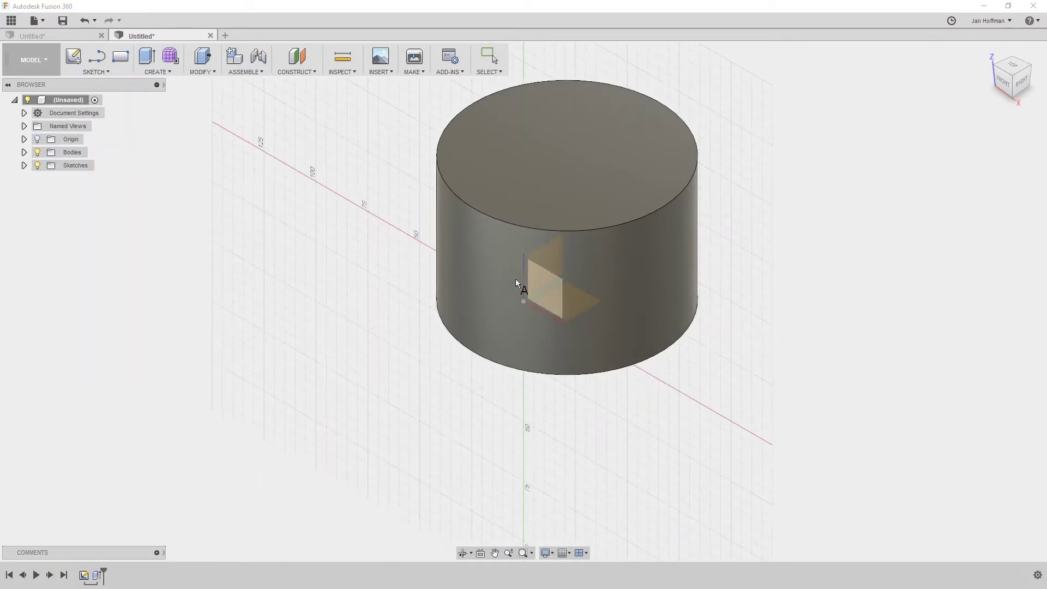
mouse_move(559, 300)
middle_mouse_down("shift")
mouse_move(595, 315)
mouse_move(633, 301)
mouse_move(575, 303)
middle_mouse_up("shift")
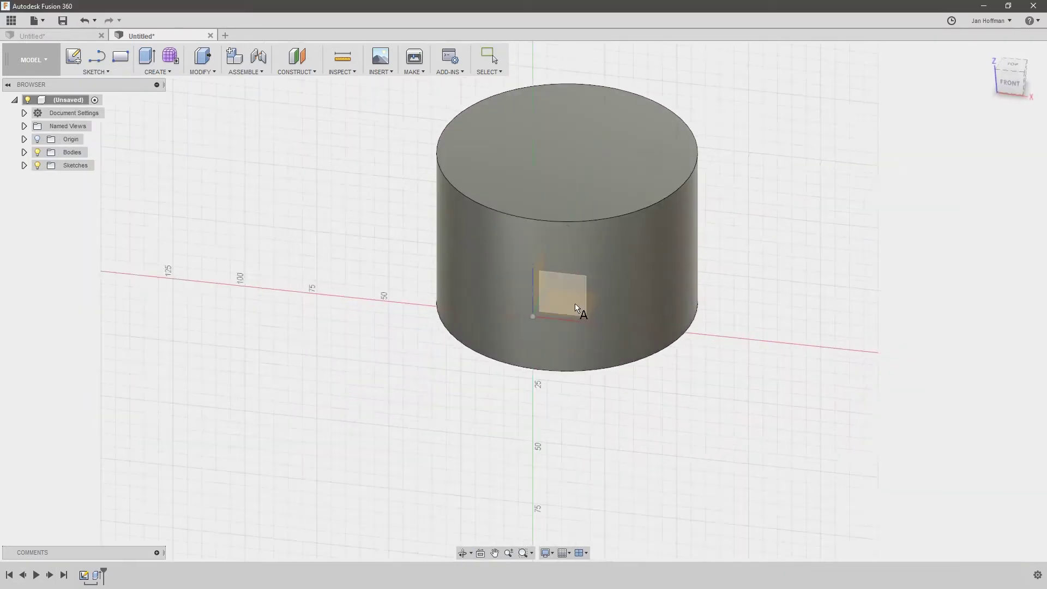
left_click(571, 302)
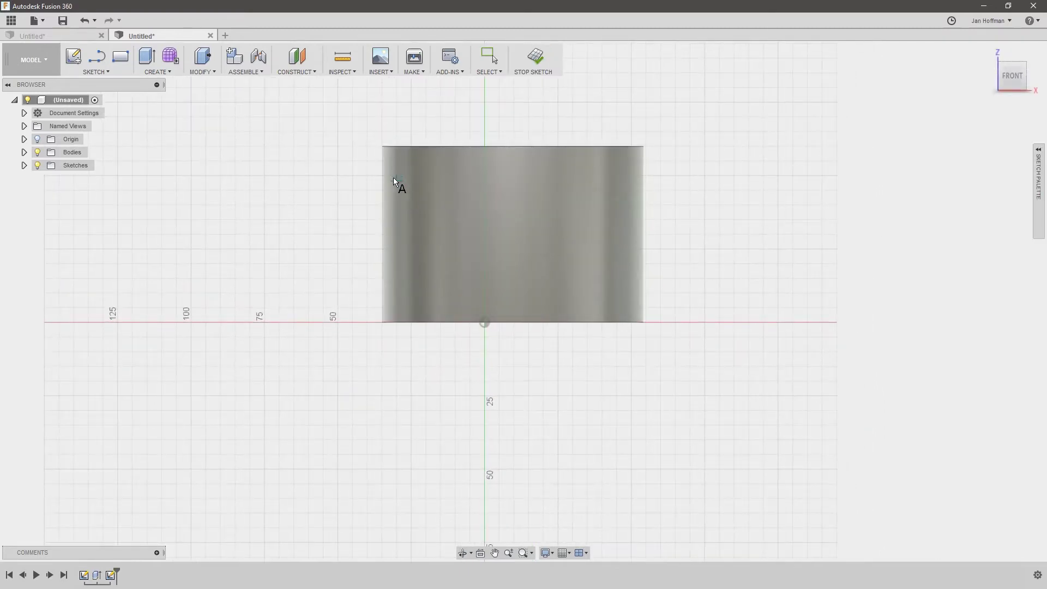
left_click(422, 214)
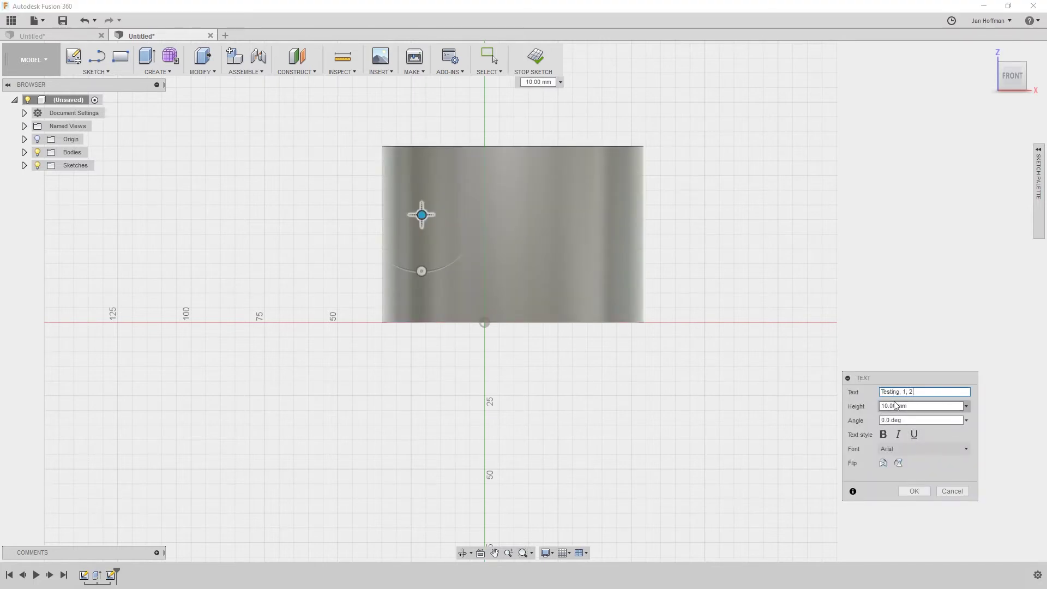
type("Testing, 1, 2, 3")
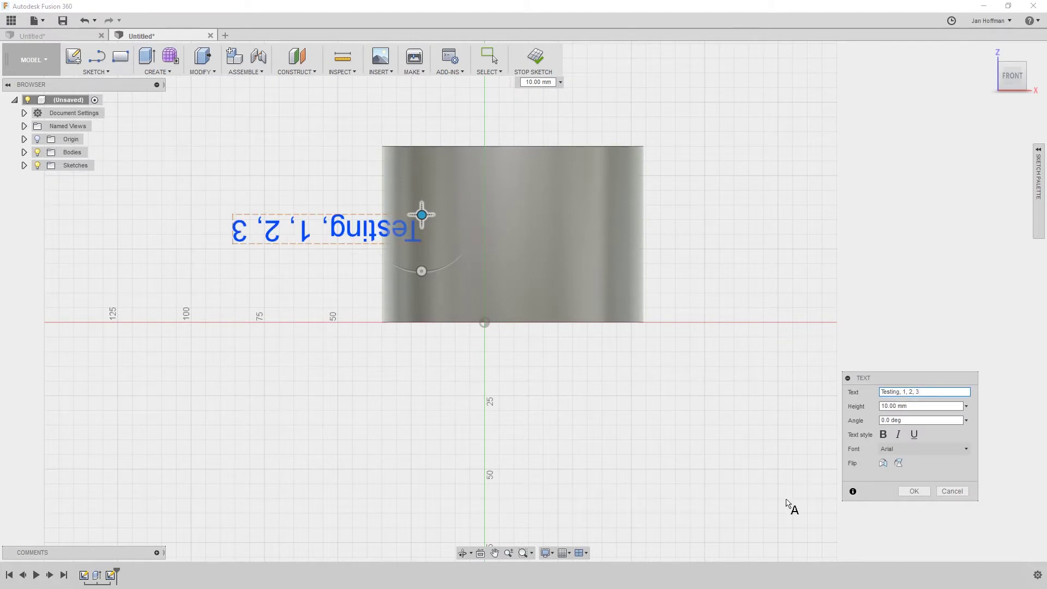
left_click(883, 463)
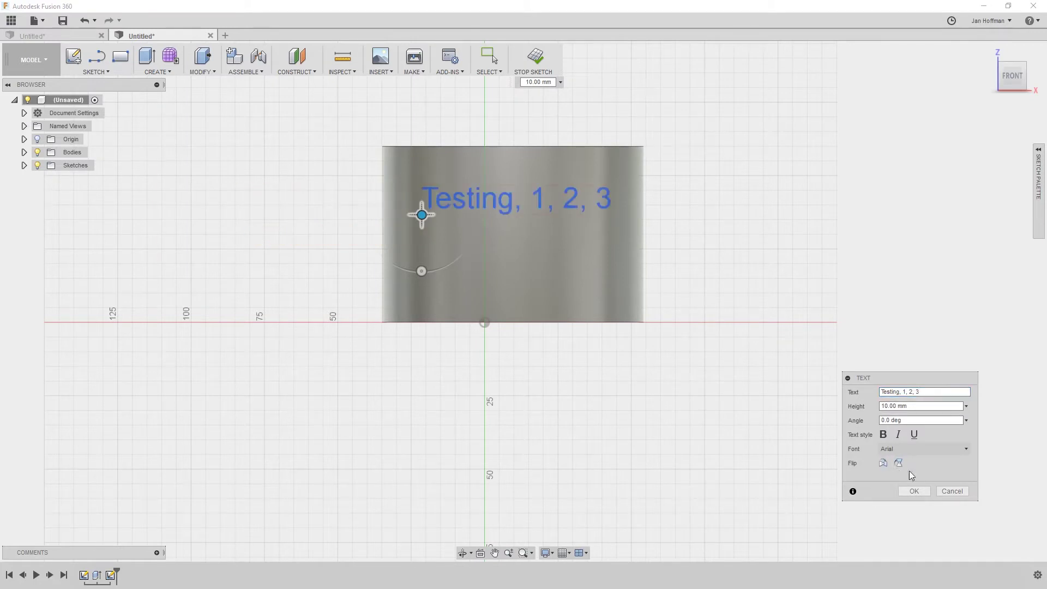
left_click_drag(418, 219, 404, 246)
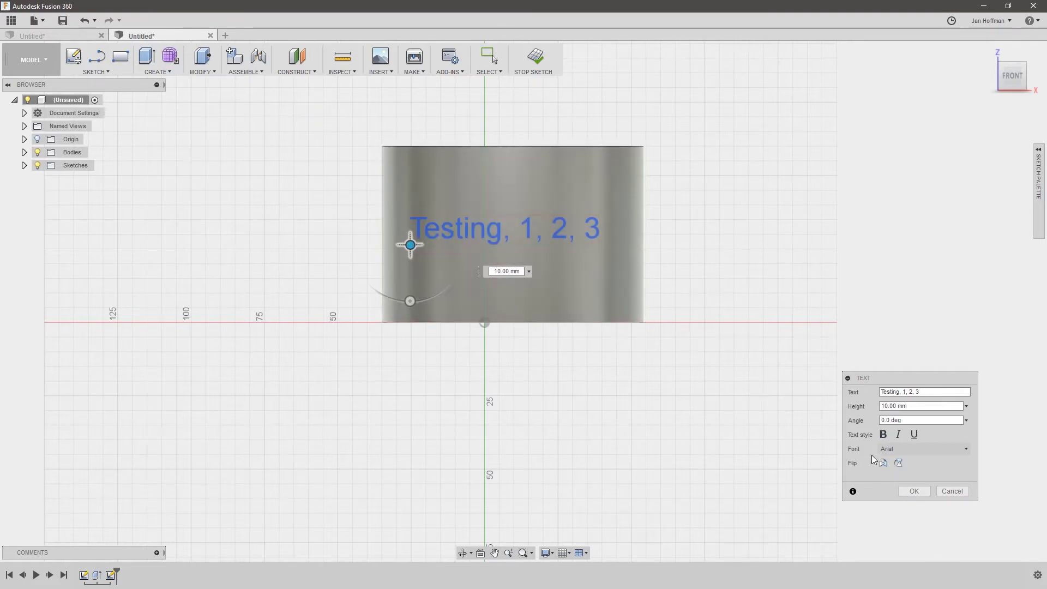
left_click(905, 492)
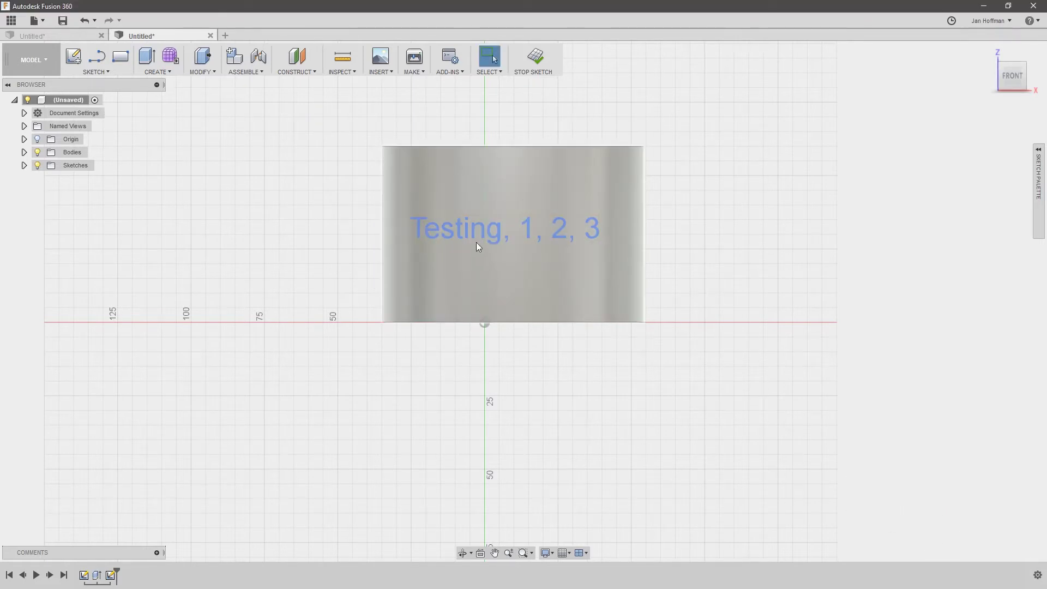
Extrude the Sketch2 text from the cylinder's curved surface as a 2 mm cut
left_click(87, 191)
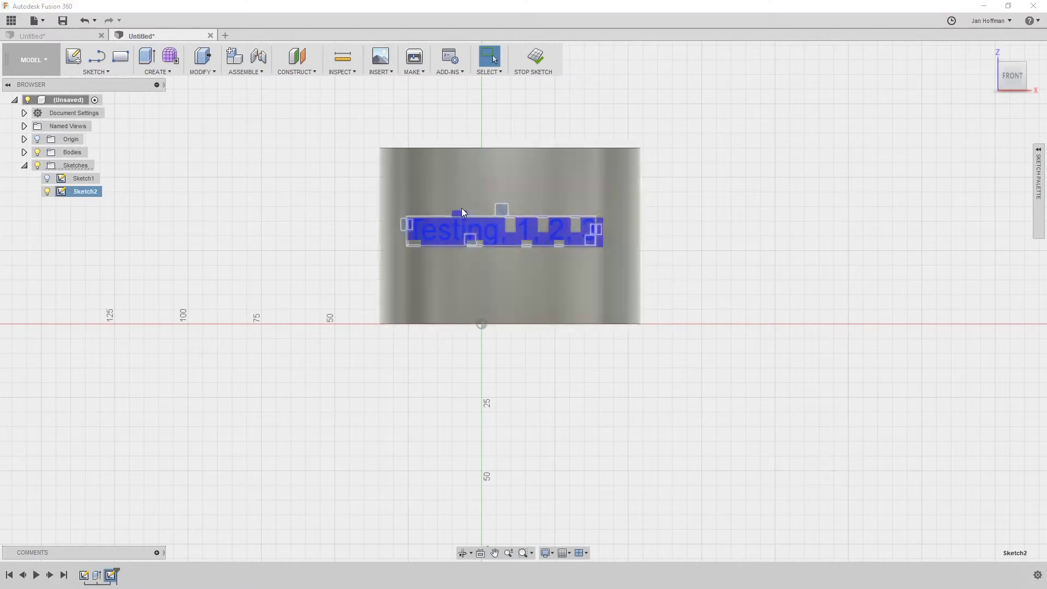
left_click(147, 56)
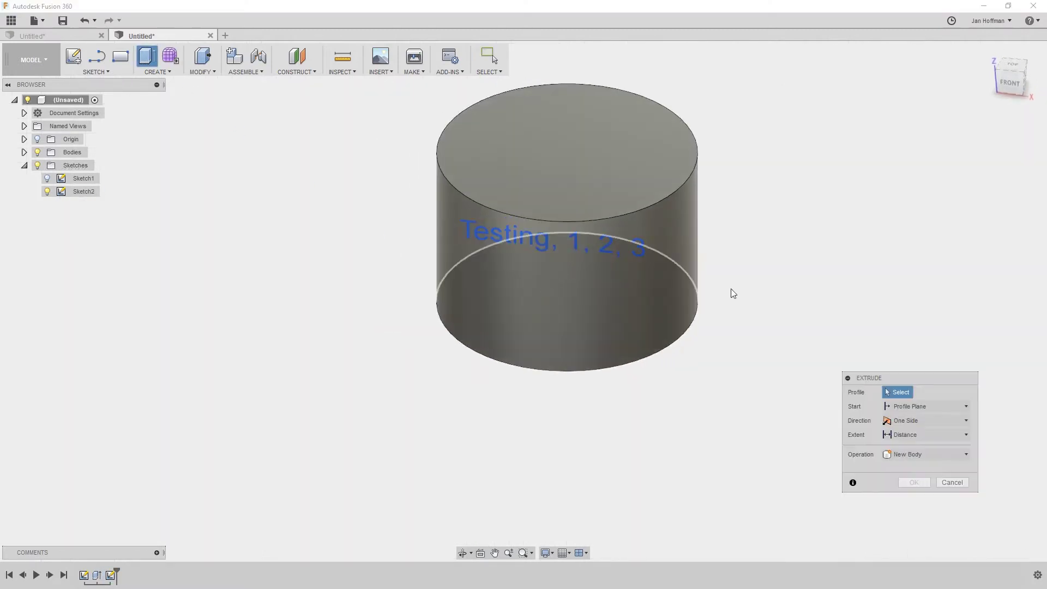
left_click(543, 234)
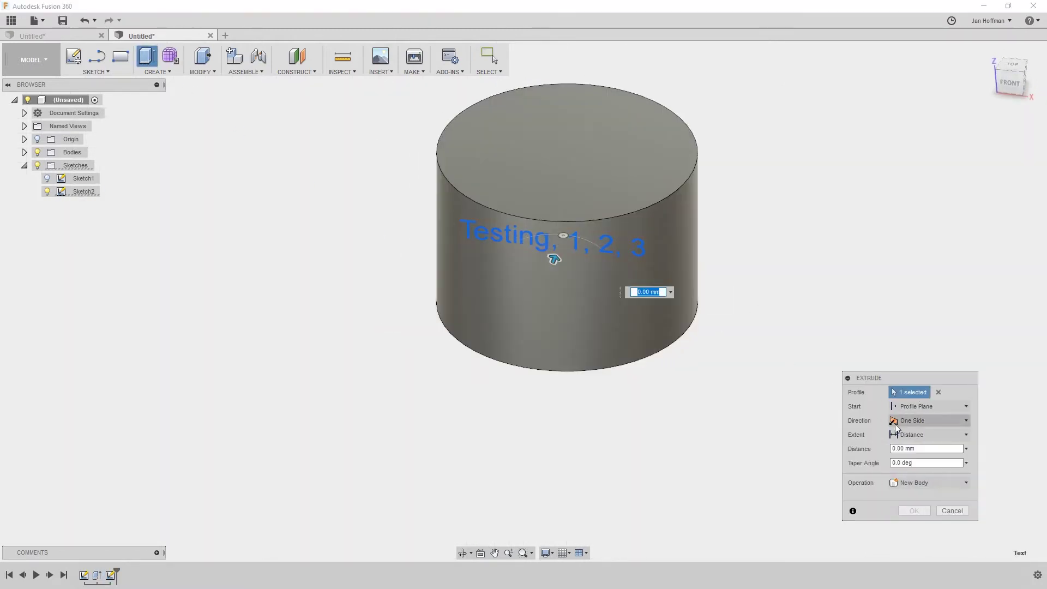
left_click(938, 408)
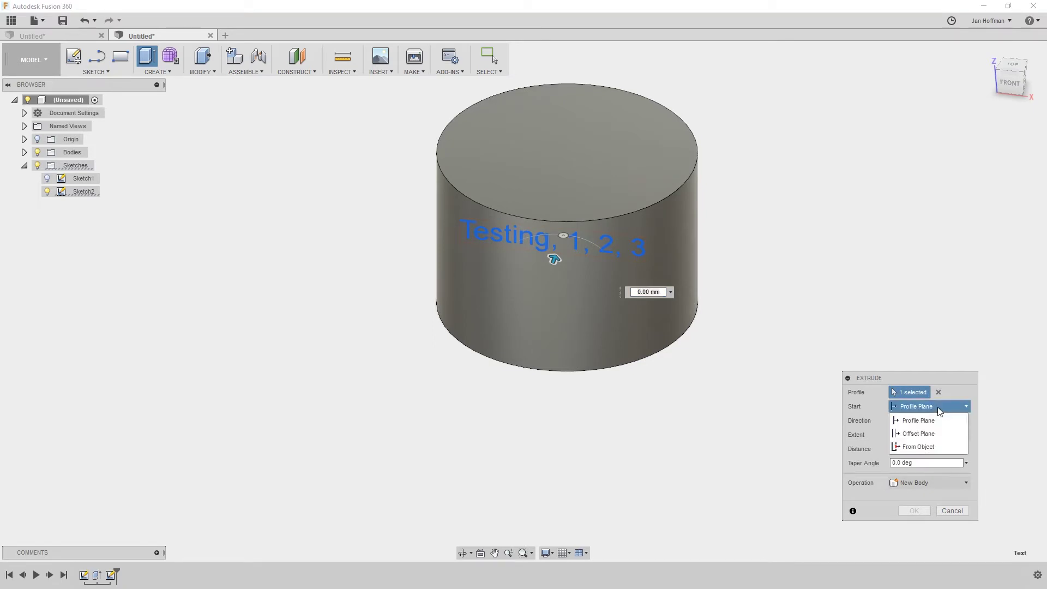
left_click(932, 449)
left_click(484, 301)
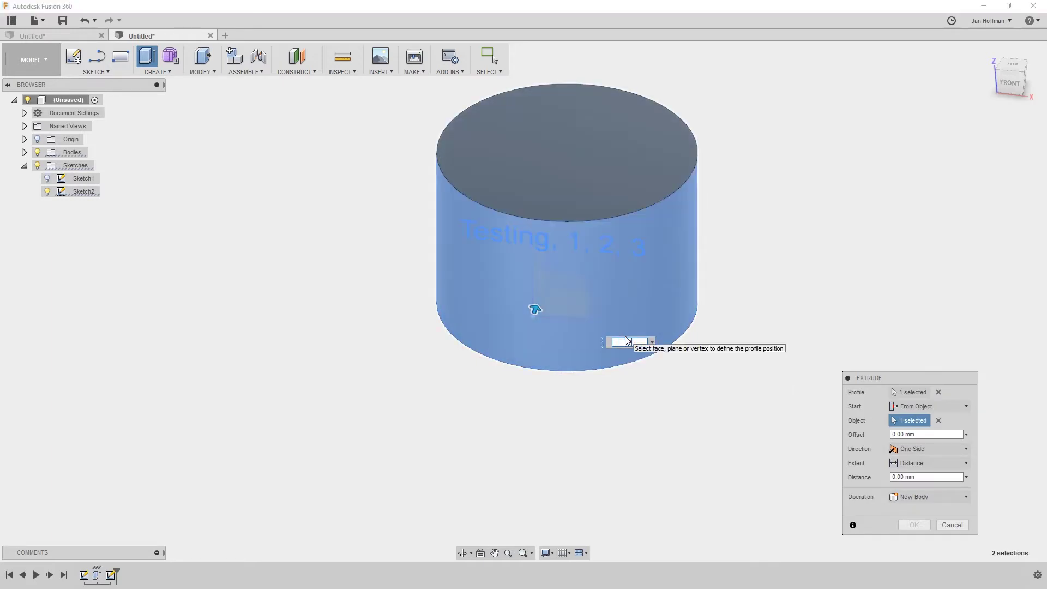
type("2")
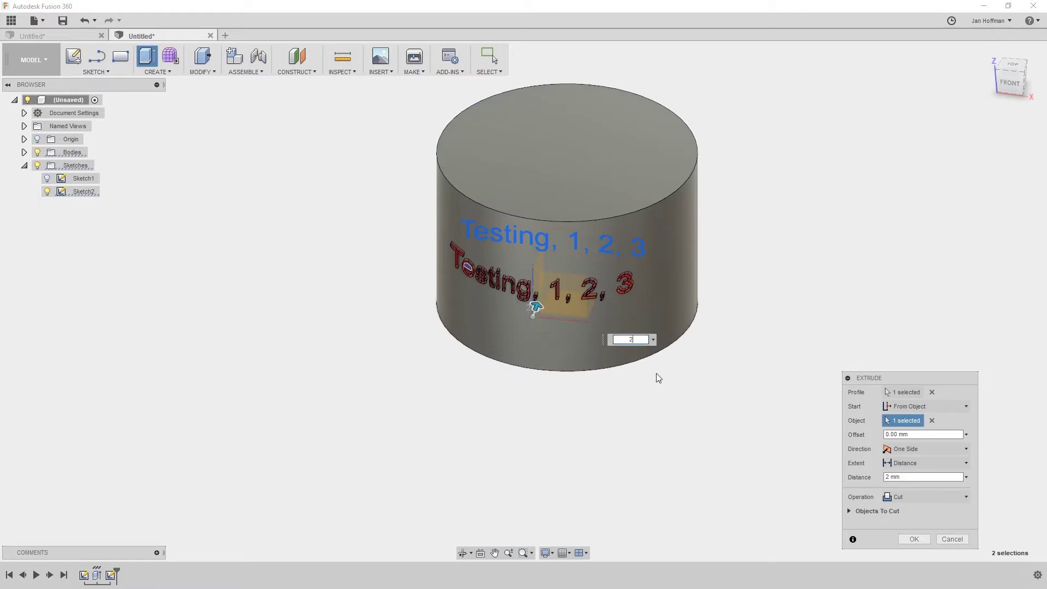
mouse_move(656, 446)
middle_mouse_down("shift")
mouse_move(664, 327)
mouse_move(627, 405)
mouse_move(555, 454)
mouse_move(675, 442)
mouse_move(615, 484)
mouse_move(660, 437)
middle_mouse_up("shift")
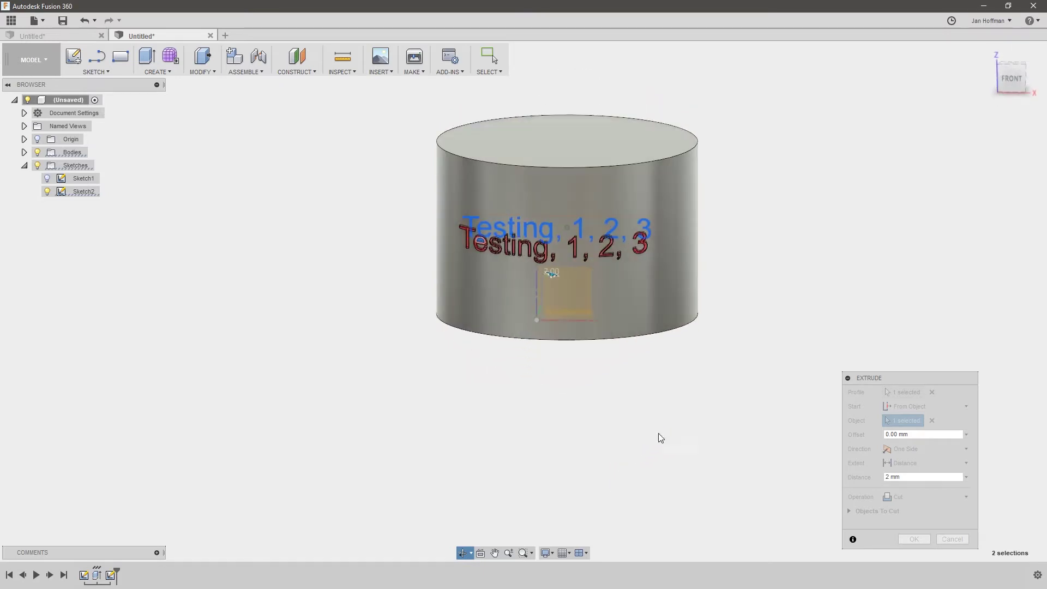
left_click(910, 540)
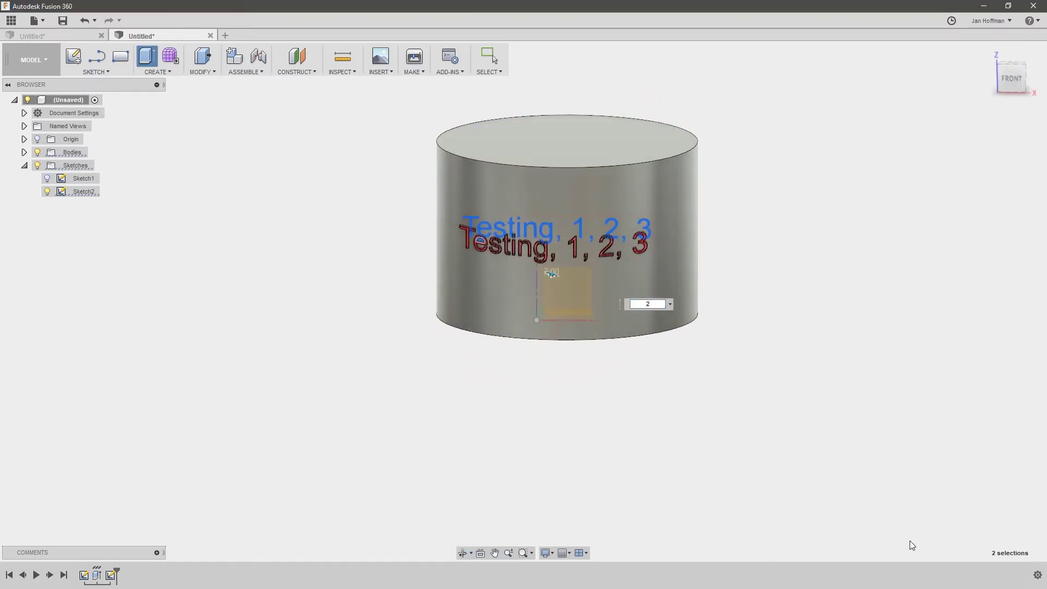
mouse_move(676, 334)
middle_mouse_down("shift")
mouse_move(627, 329)
mouse_move(643, 349)
mouse_move(703, 311)
mouse_move(654, 343)
mouse_move(668, 318)
mouse_move(667, 330)
middle_mouse_up("shift")
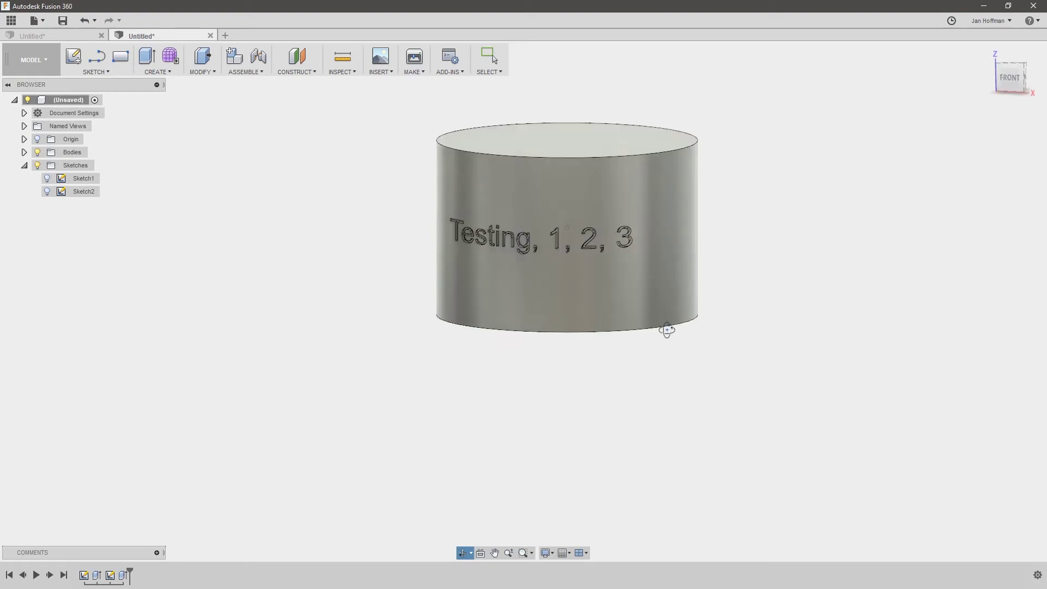
Undo the cut, re-extrude the text outward from the cylinder as a Join, then start a new design
key("ctrl+z")
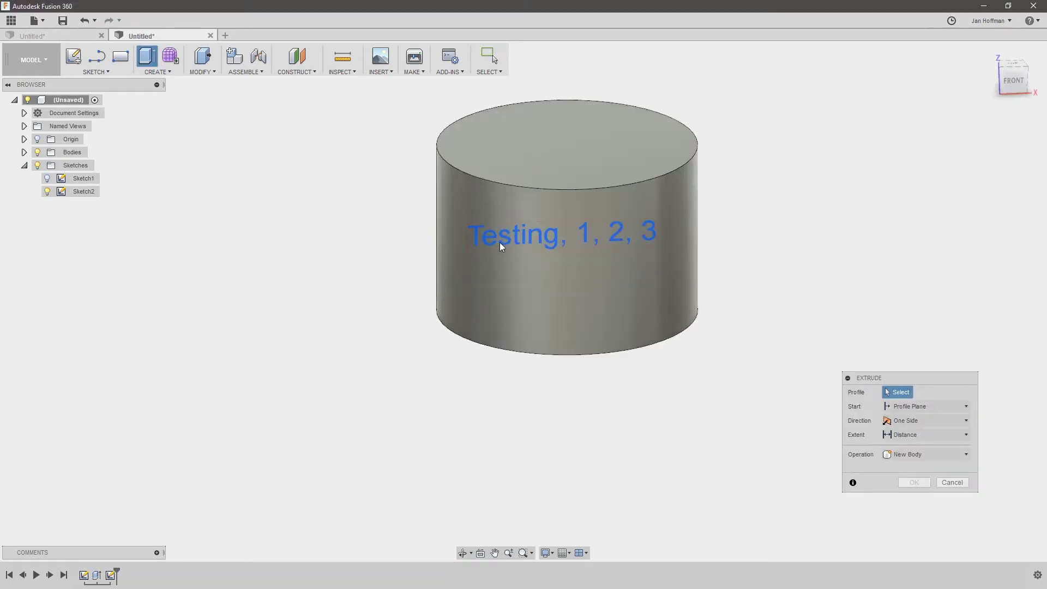
left_click(500, 242)
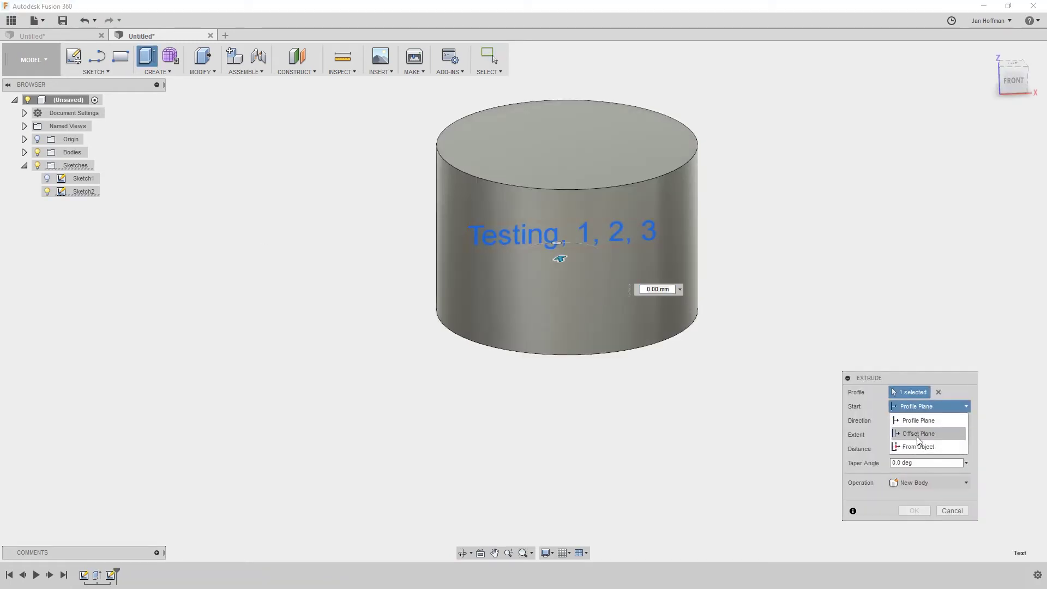
left_click(918, 448)
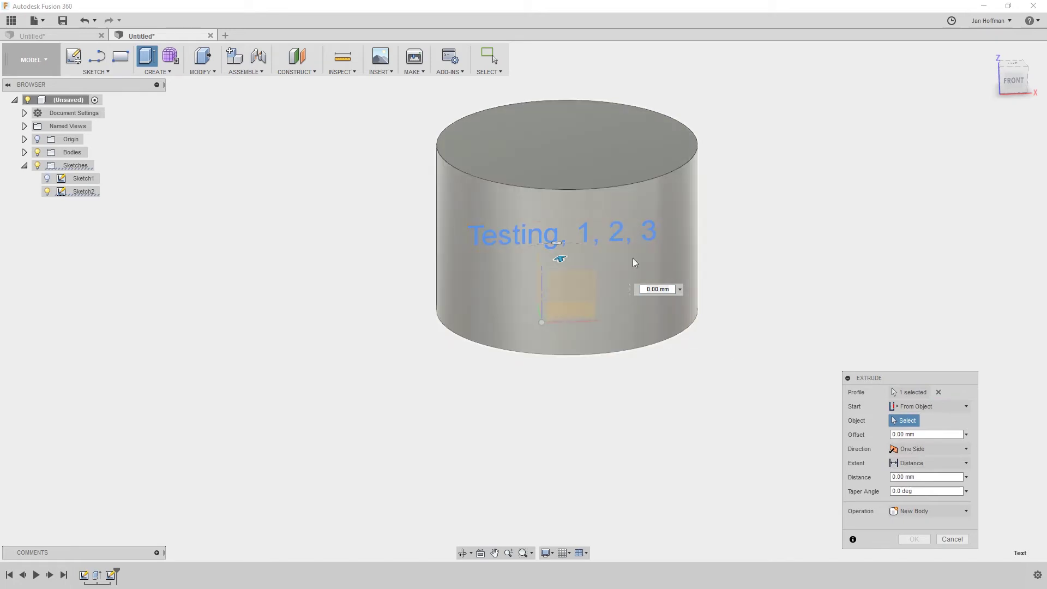
left_click(691, 240)
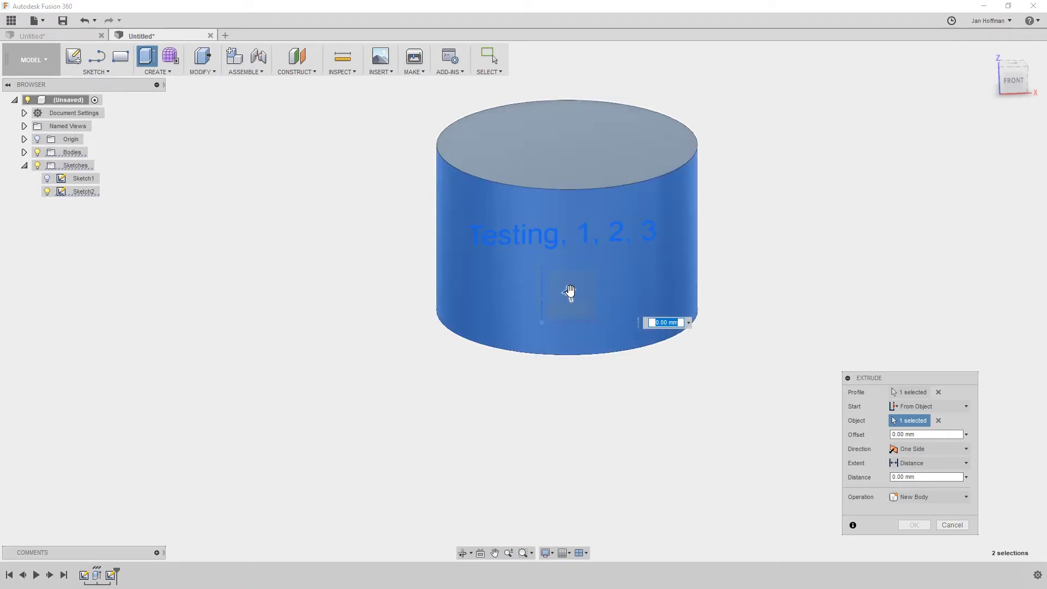
mouse_move(570, 292)
left_mouse_down()
mouse_move(587, 331)
mouse_move(575, 305)
left_mouse_up()
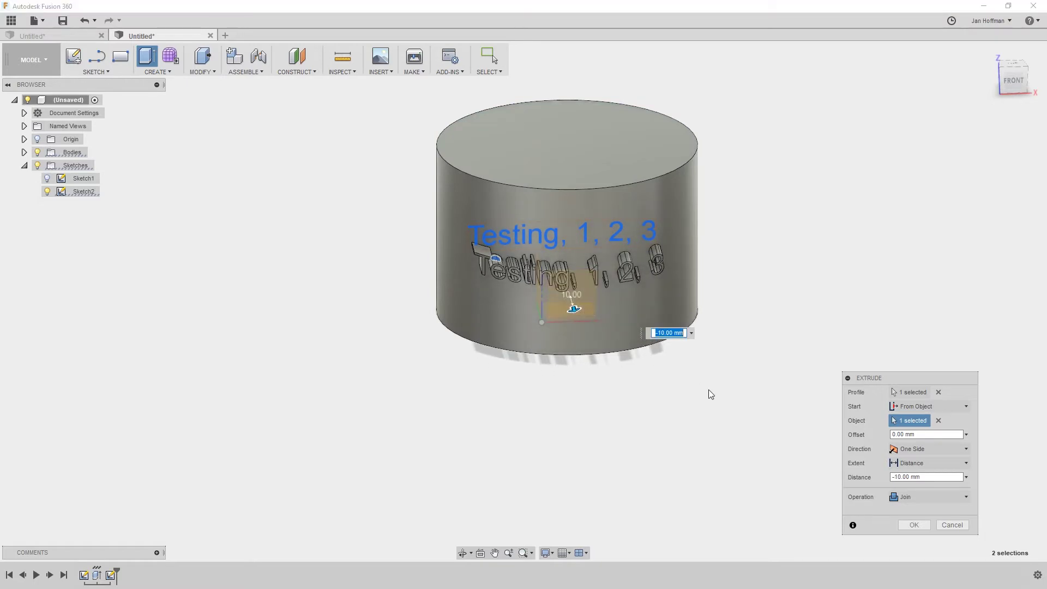
left_click(906, 525)
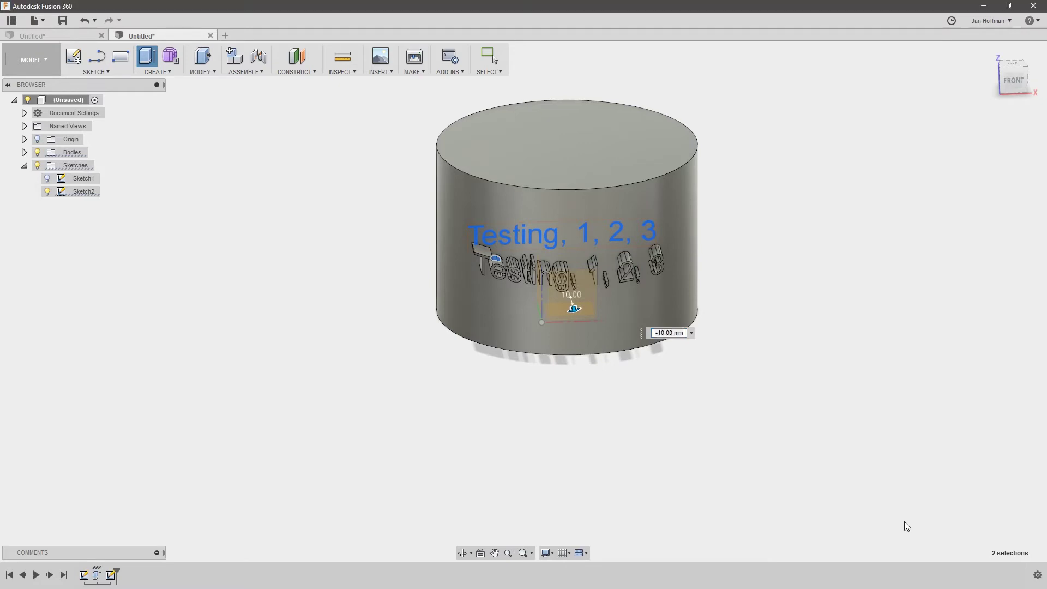
middle_click_drag(788, 365, 787, 342, "shift")
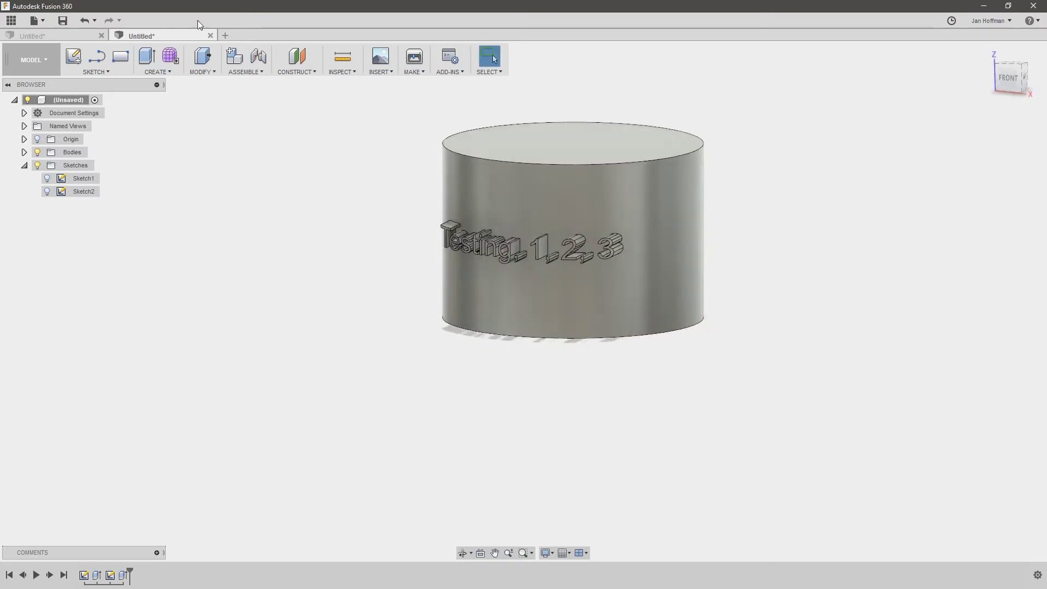
left_click(225, 35)
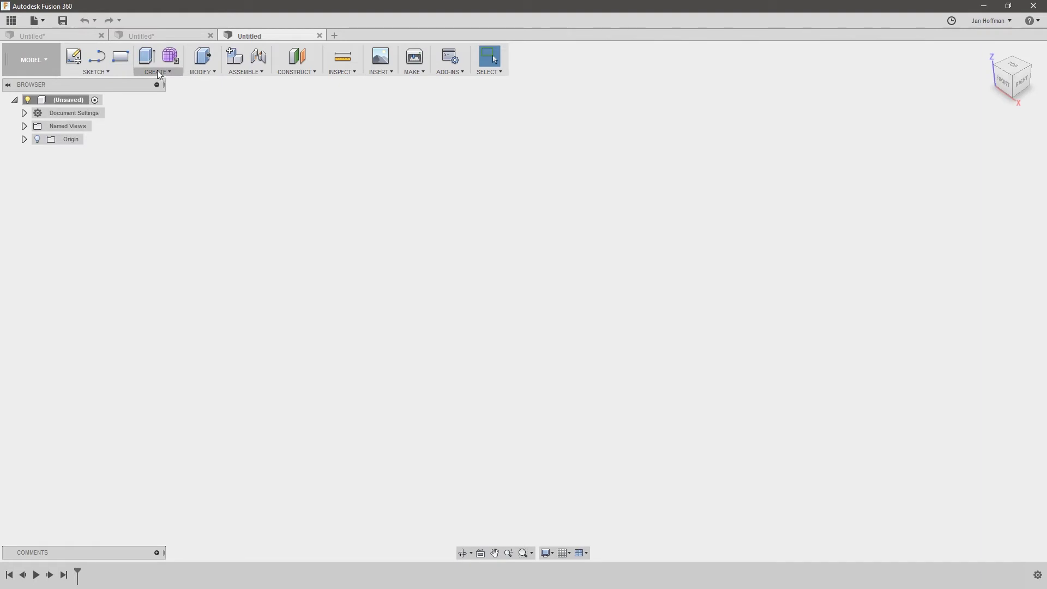
Sketch the profile's base line from the origin along X and a slanted line back to the origin
left_click(93, 60)
left_click(527, 295)
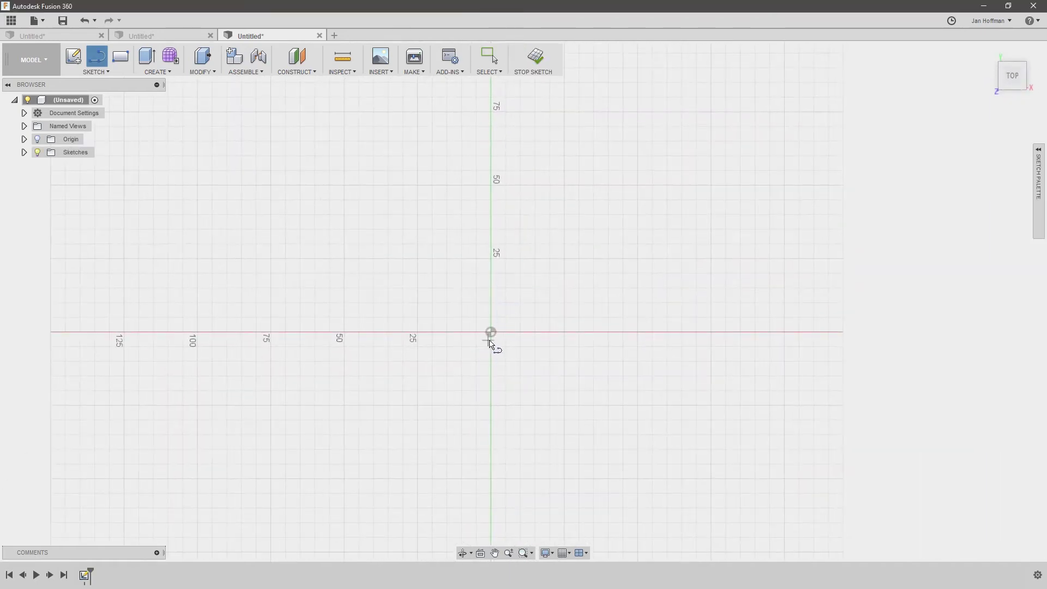
left_click(491, 332)
left_click(343, 331)
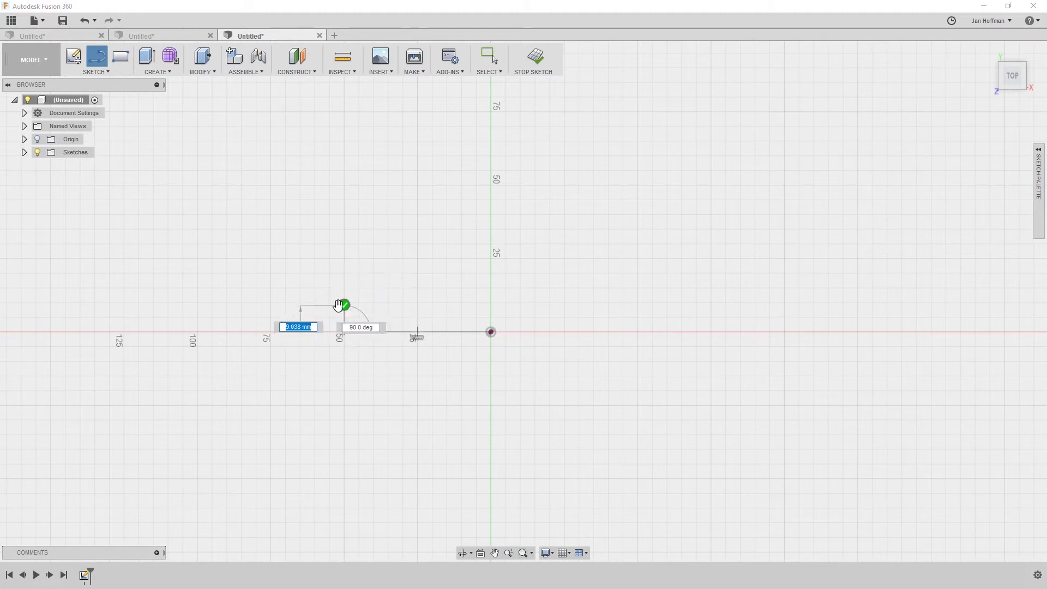
left_click(344, 304)
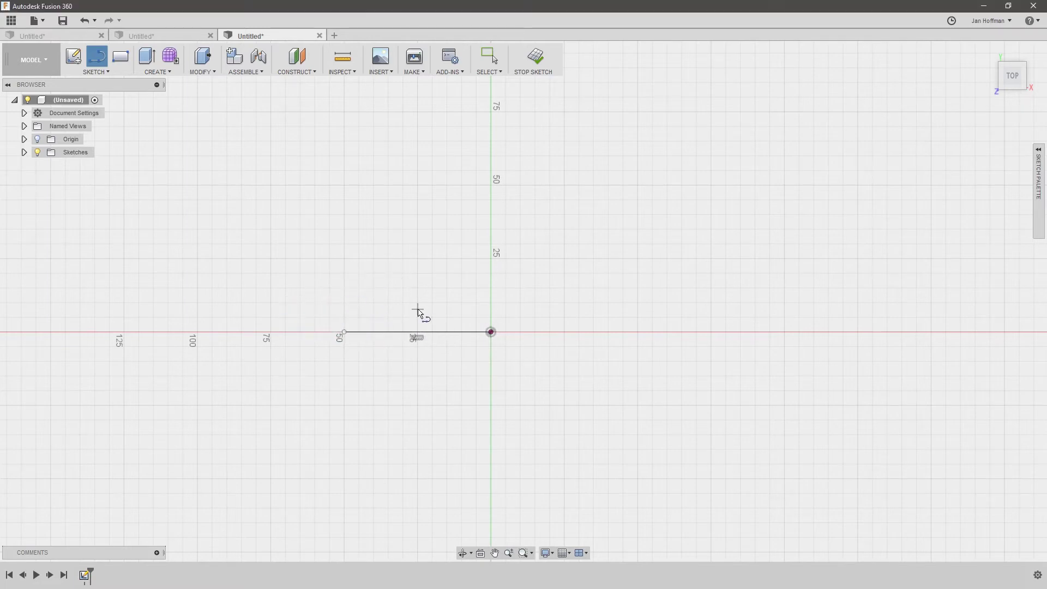
left_click(358, 302)
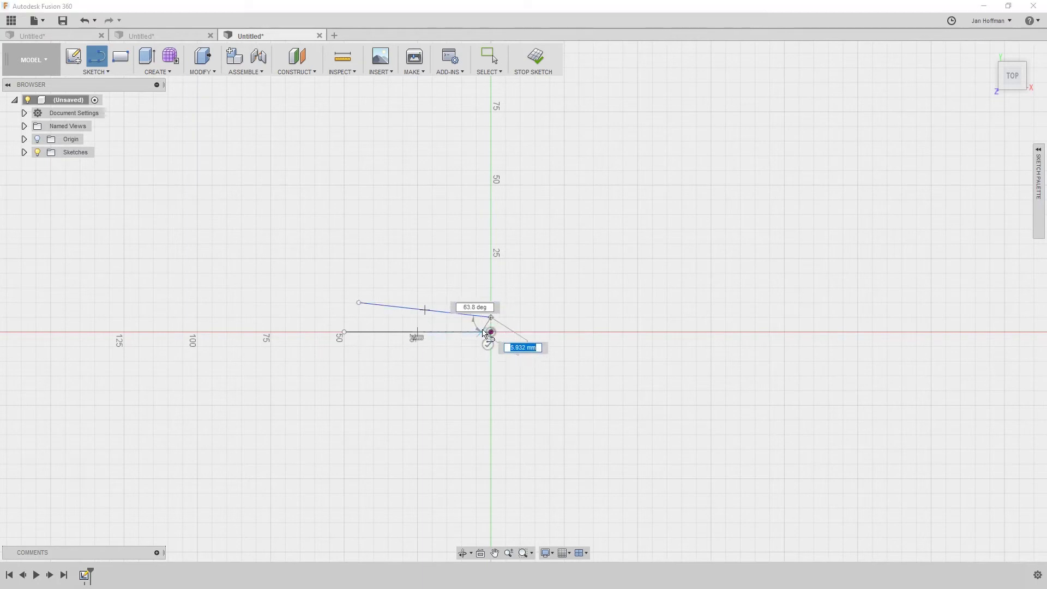
left_click(489, 342)
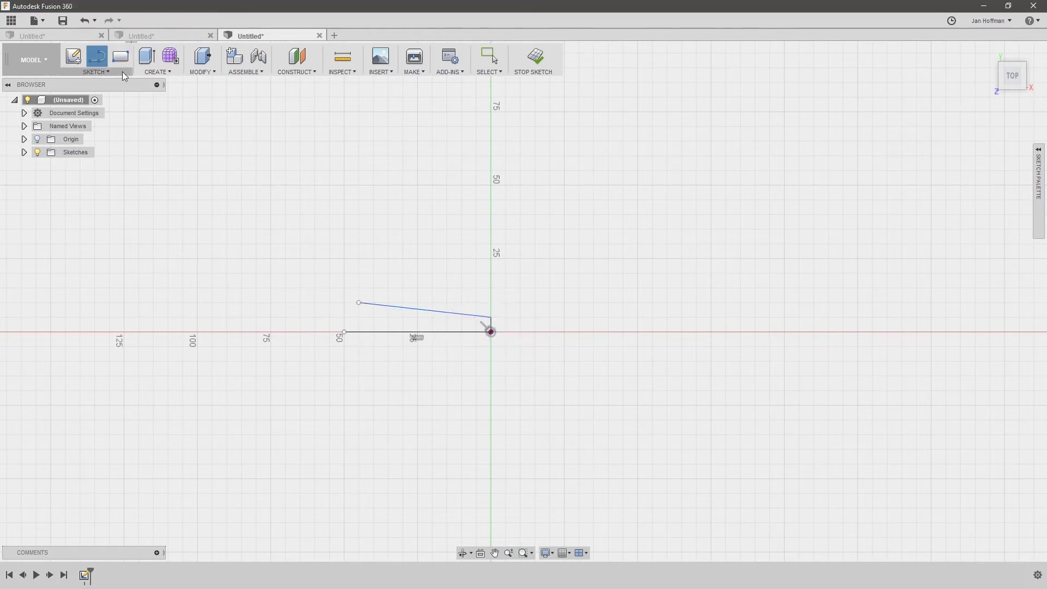
Close the profile with a center-point arc, finish the sketch, and select the profile
left_click(108, 72)
mouse_move(109, 132)
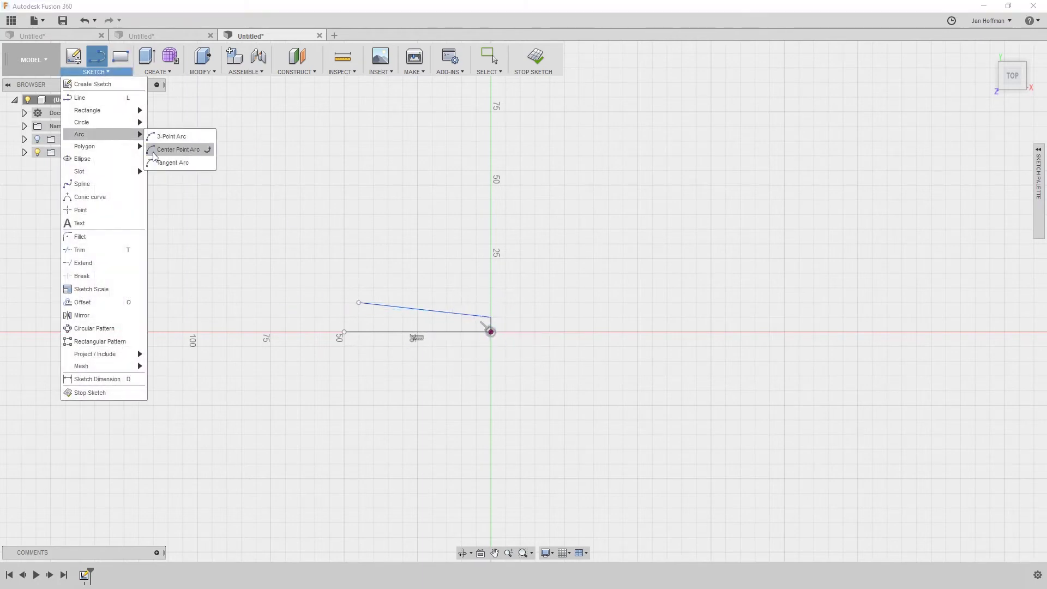
left_click(174, 151)
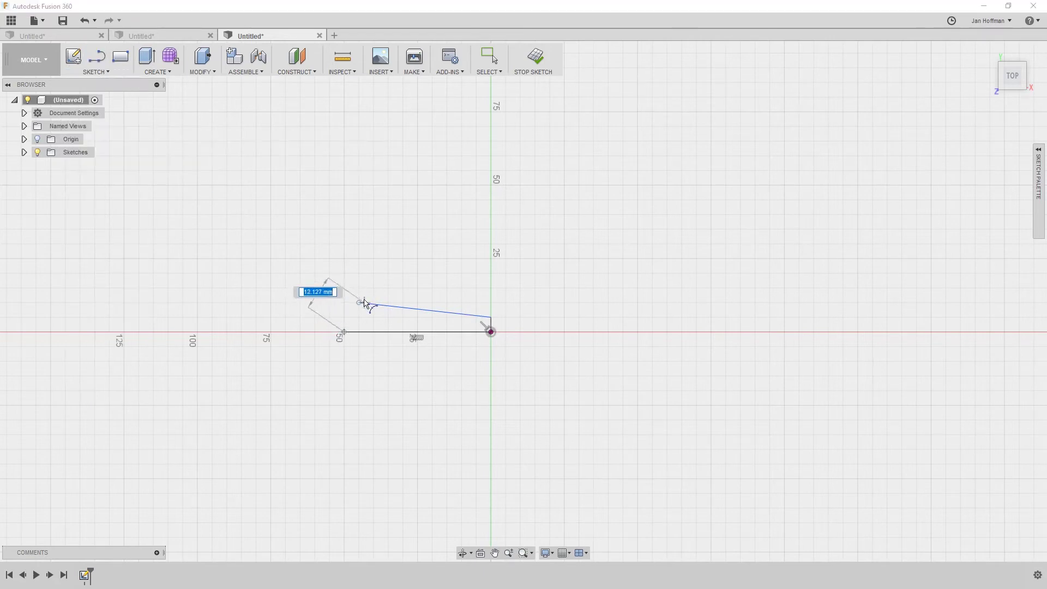
left_click(349, 314)
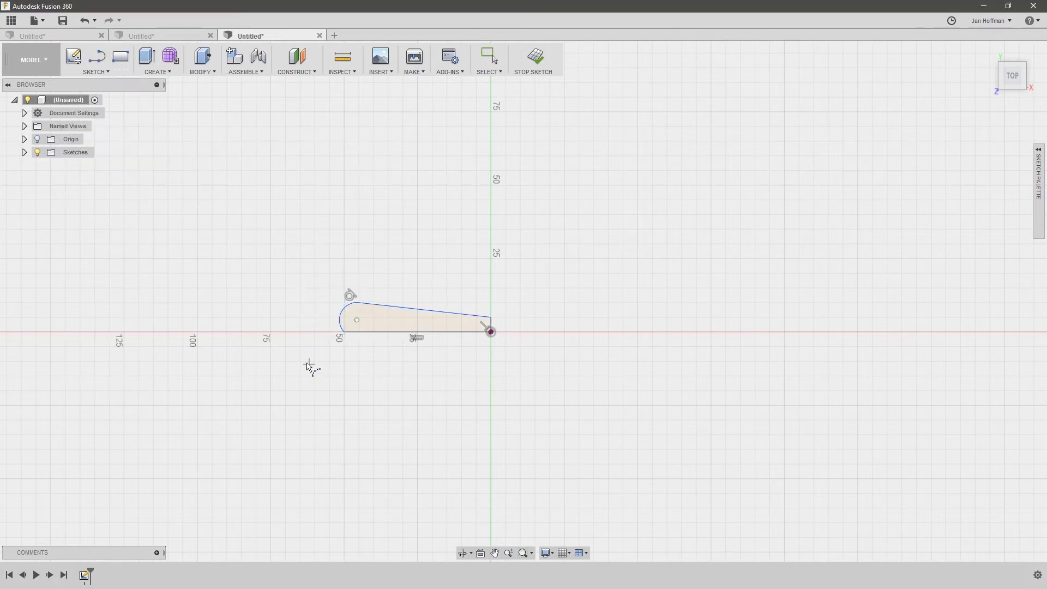
left_click(528, 76)
left_click(468, 254)
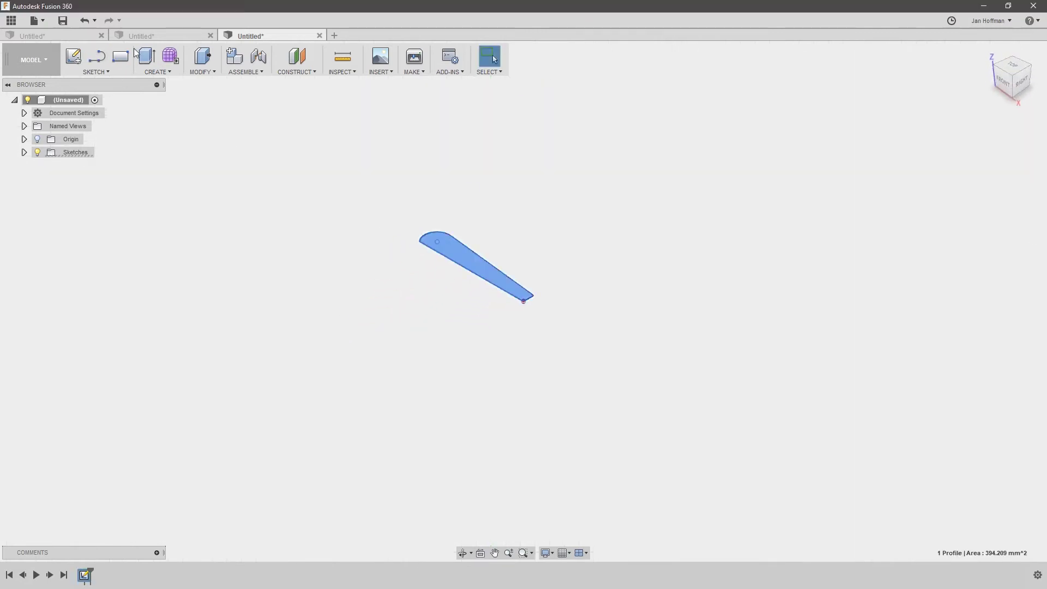
Revolve the profile 360 degrees around the Y axis into a coin body
left_click(167, 73)
left_click(200, 112)
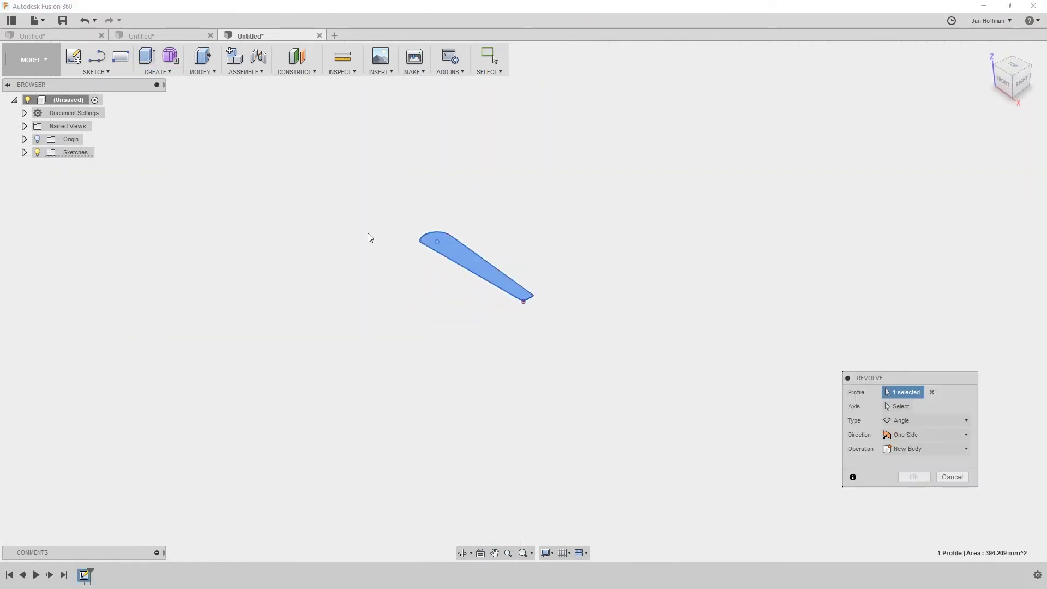
left_click(895, 407)
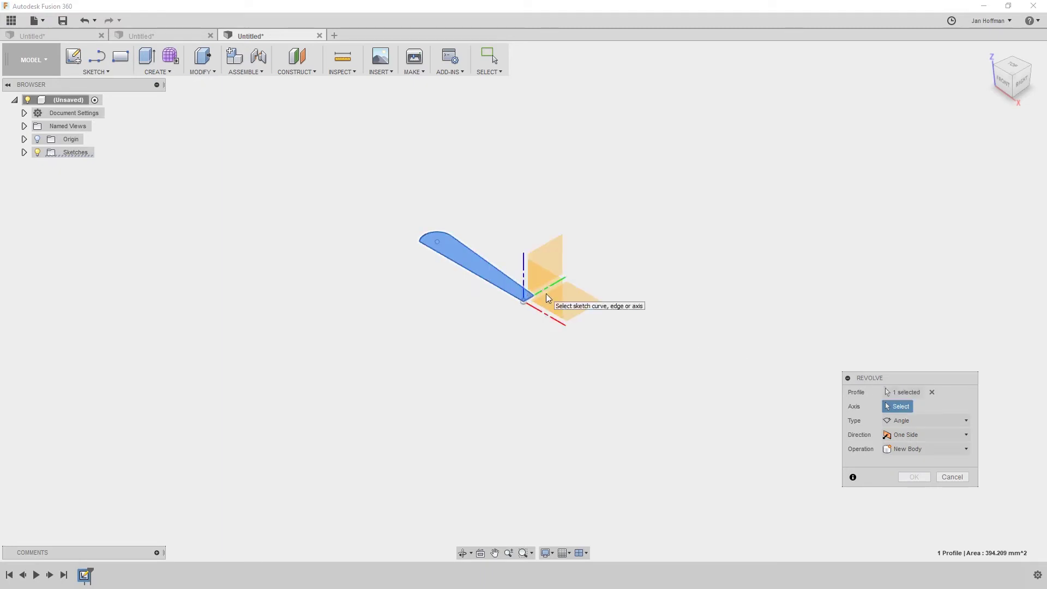
left_click(542, 289)
left_click(902, 491)
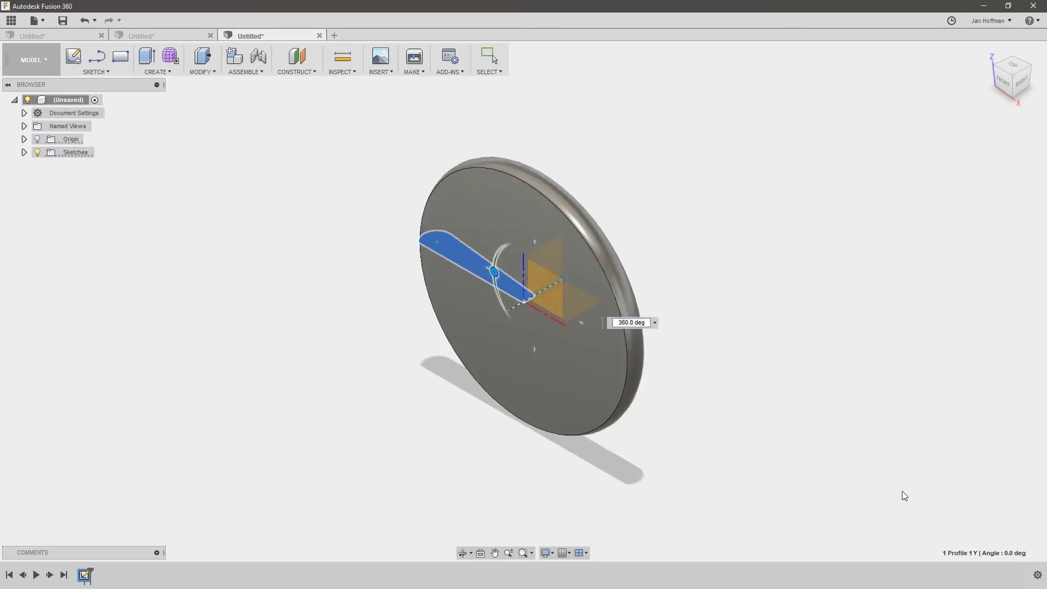
Orbit, zoom and pan to frame the coin's rounded rim, then open the sketch tools
middle_click_drag(674, 260, 560, 136, "shift")
key("Escape")
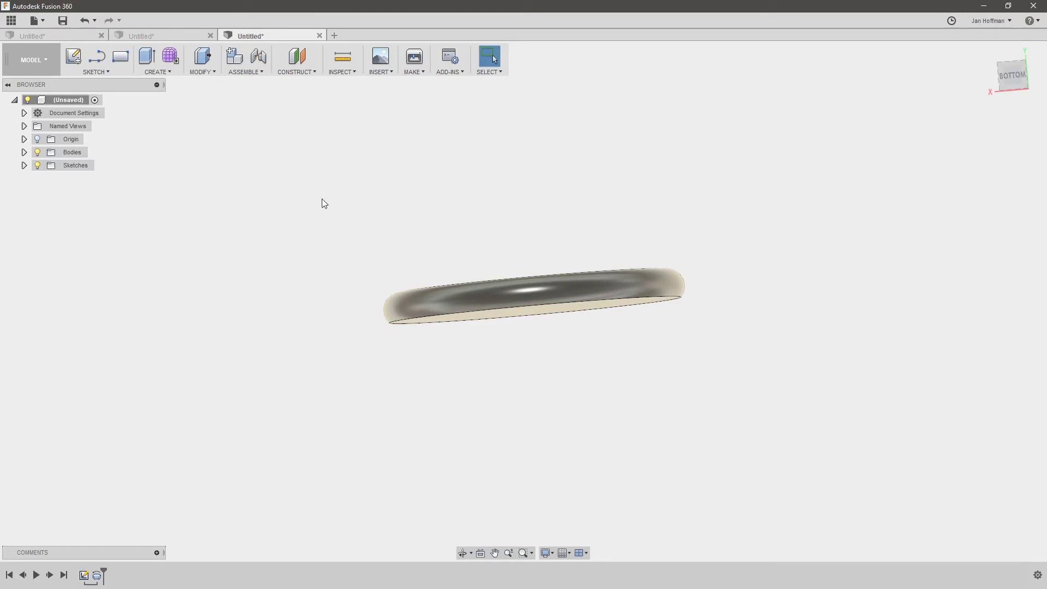
scroll(491, 365, "up", 4)
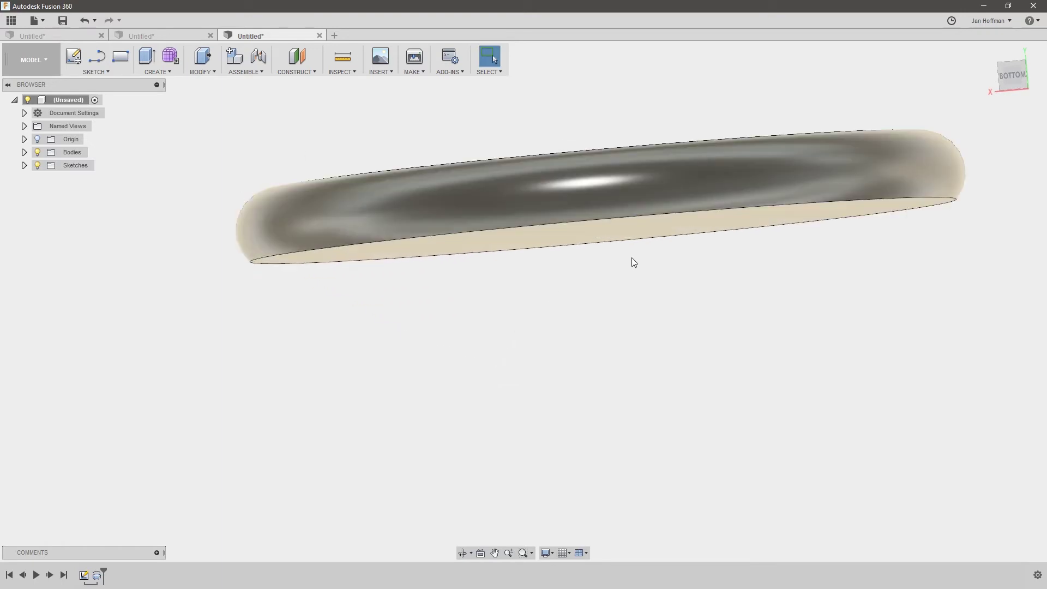
middle_click_drag(634, 263, 610, 400)
scroll(607, 346, "up", 3)
middle_click_drag(647, 212, 583, 194)
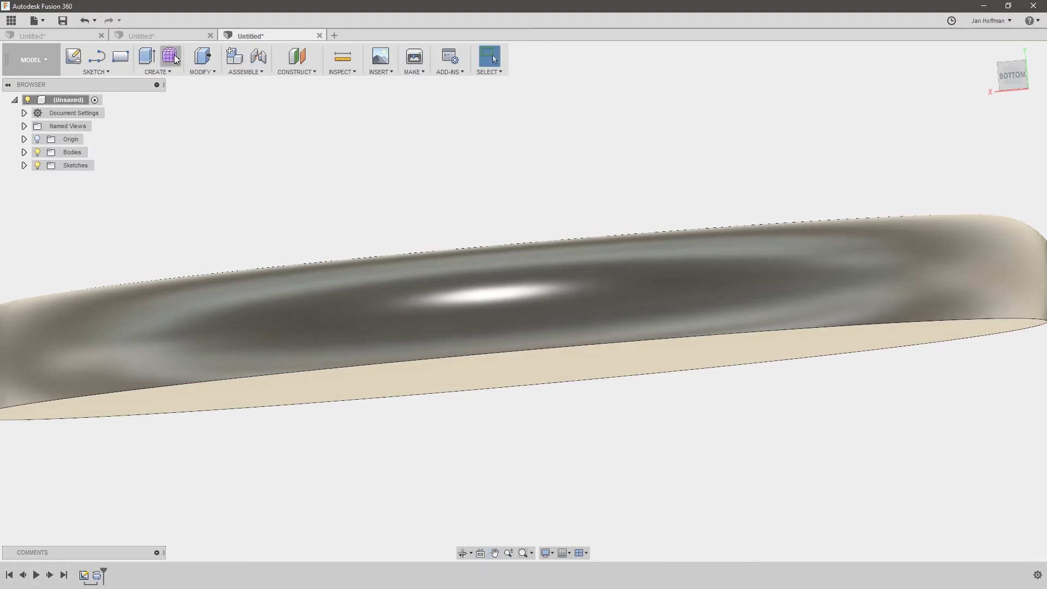
left_click(111, 70)
Place 4 mm sketch text 'Testing, 1, 2, 3' on the coin face, flipped upright and moved onto the rim
left_click(105, 219)
mouse_move(446, 339)
middle_mouse_down("shift")
mouse_move(516, 376)
mouse_move(589, 465)
mouse_move(559, 458)
mouse_move(605, 457)
mouse_move(451, 353)
middle_mouse_up("shift")
left_click(469, 343)
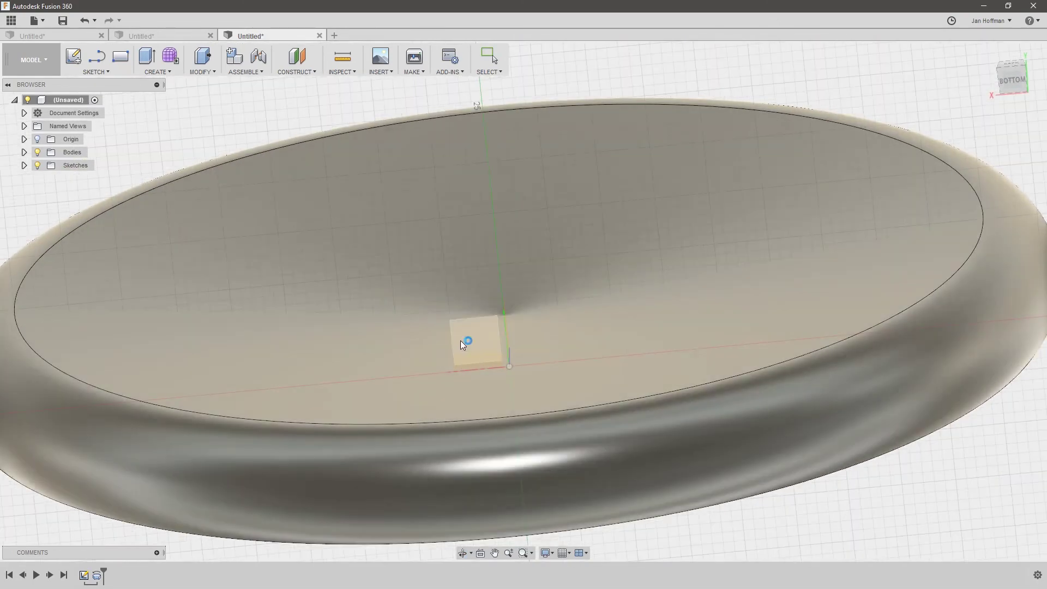
left_click(227, 296)
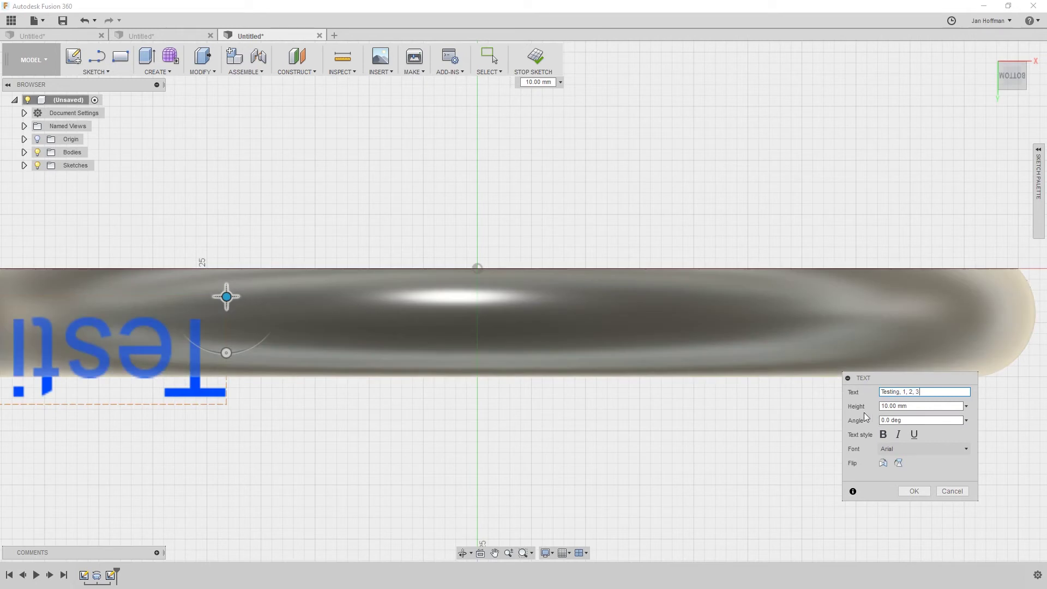
left_click(899, 463)
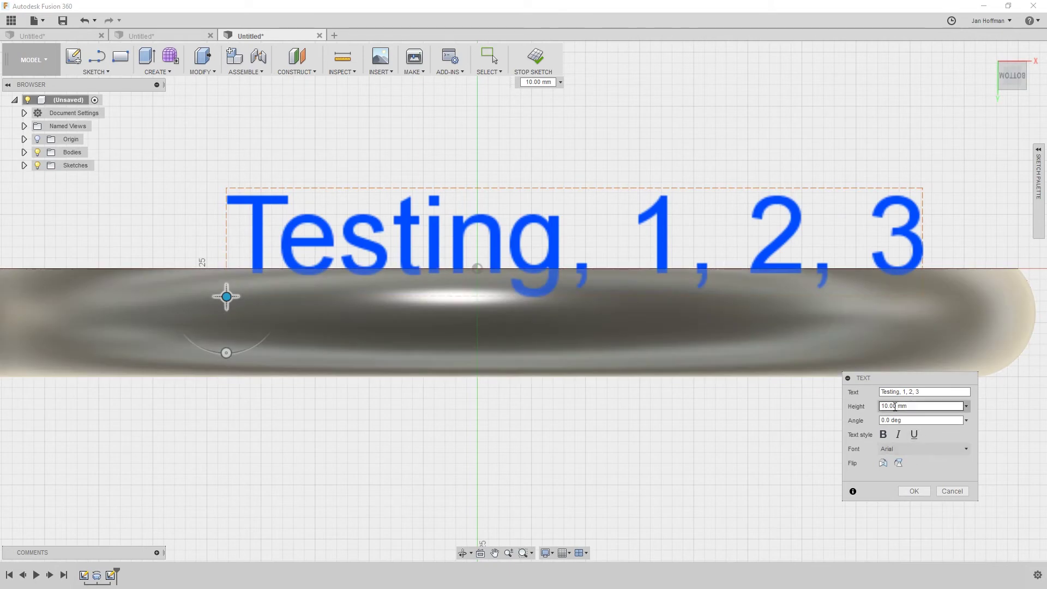
type("4")
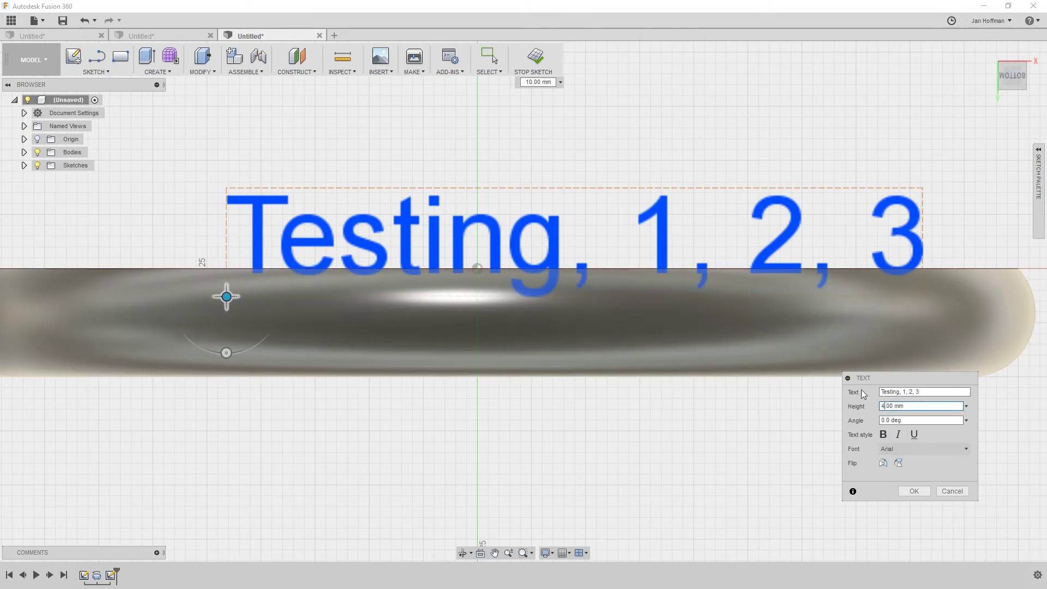
left_click_drag(226, 297, 238, 316)
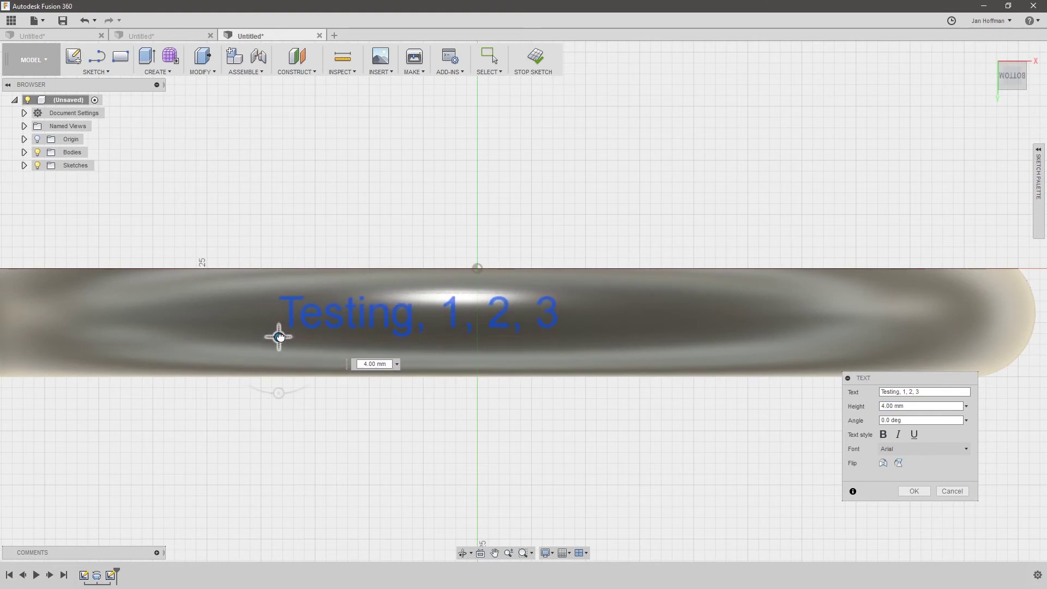
left_click(914, 491)
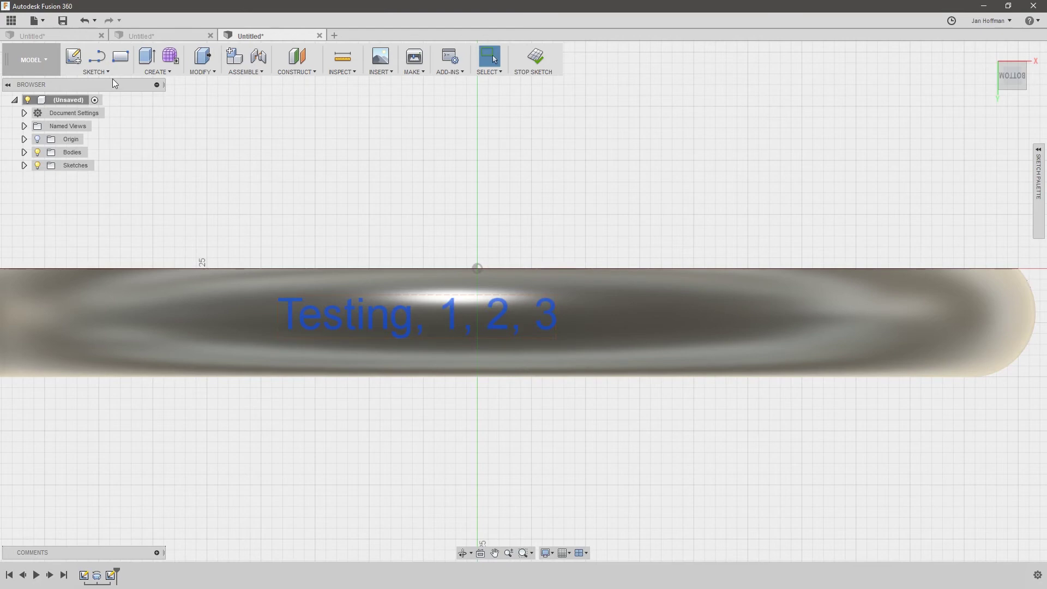
Extrude the text profile starting from the coin body's curved surface with a 3 mm depth
left_click(159, 56)
middle_click_drag(584, 408, 774, 424, "shift")
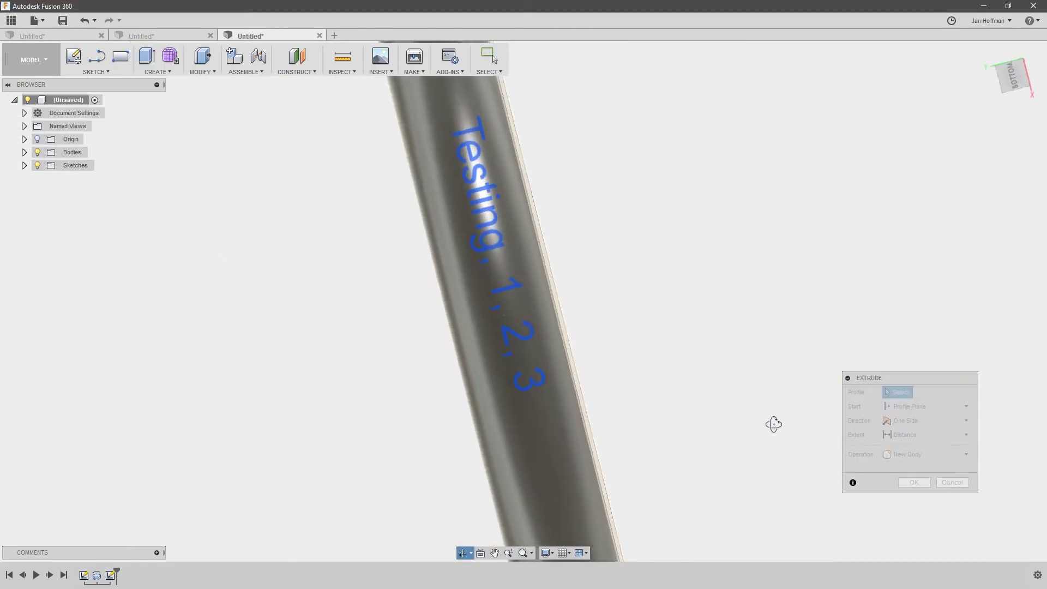
left_click(483, 181)
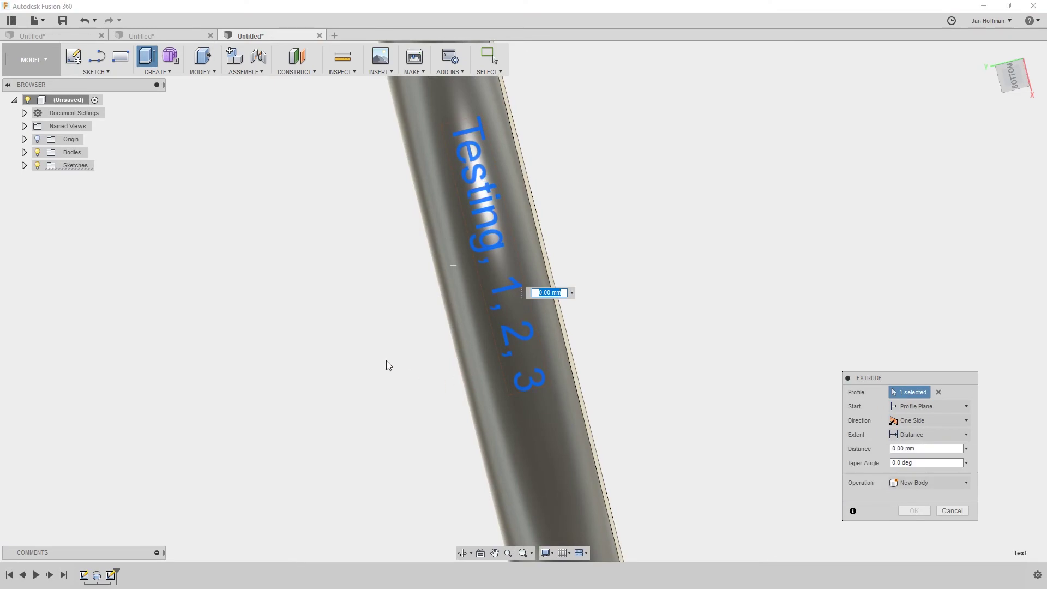
middle_click_drag(386, 362, 704, 350, "shift")
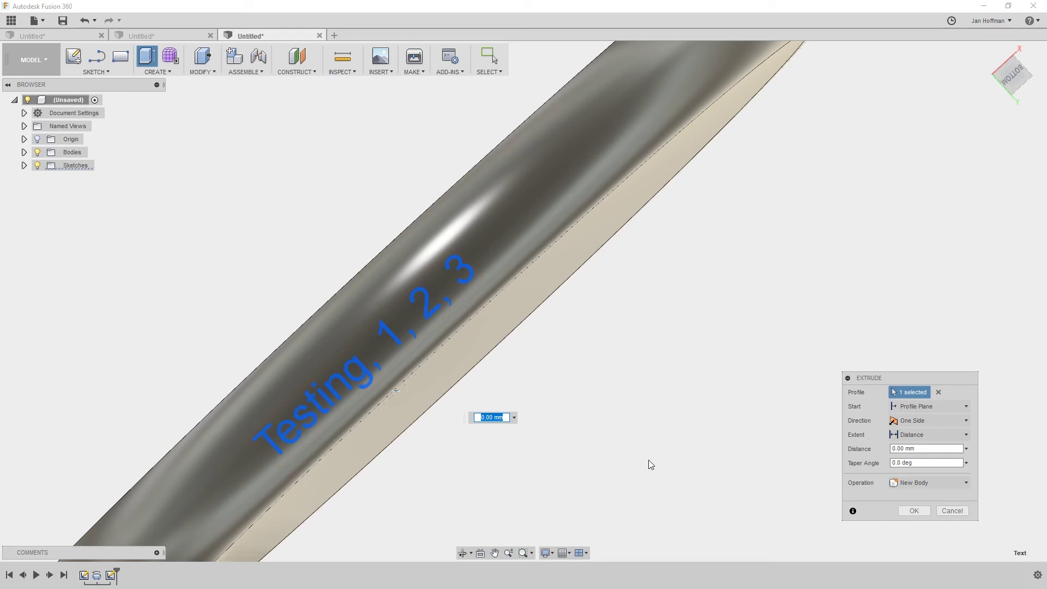
left_click(916, 408)
left_click(918, 449)
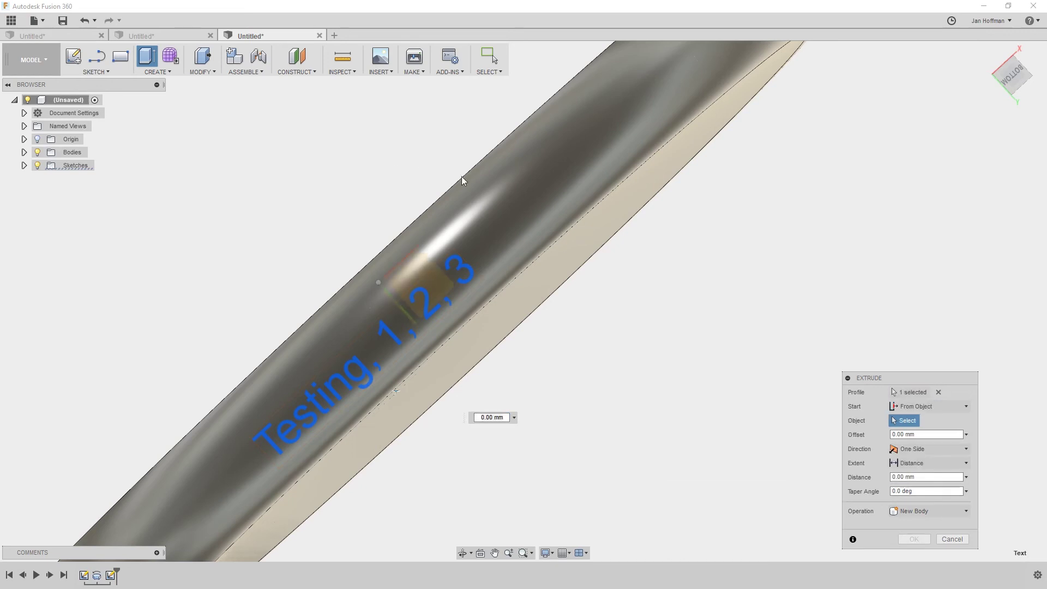
left_click(578, 201)
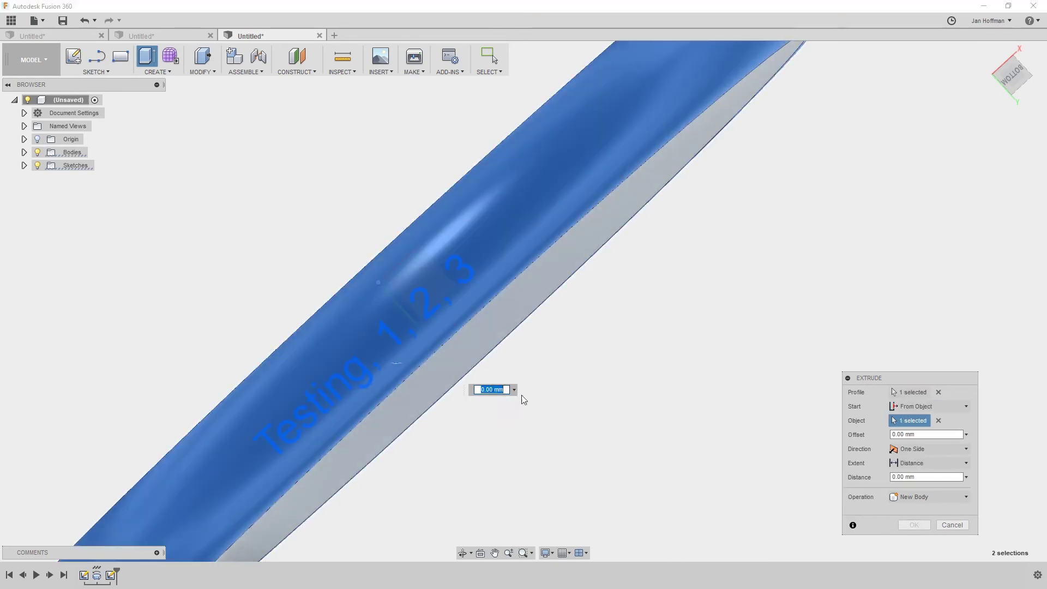
type("3")
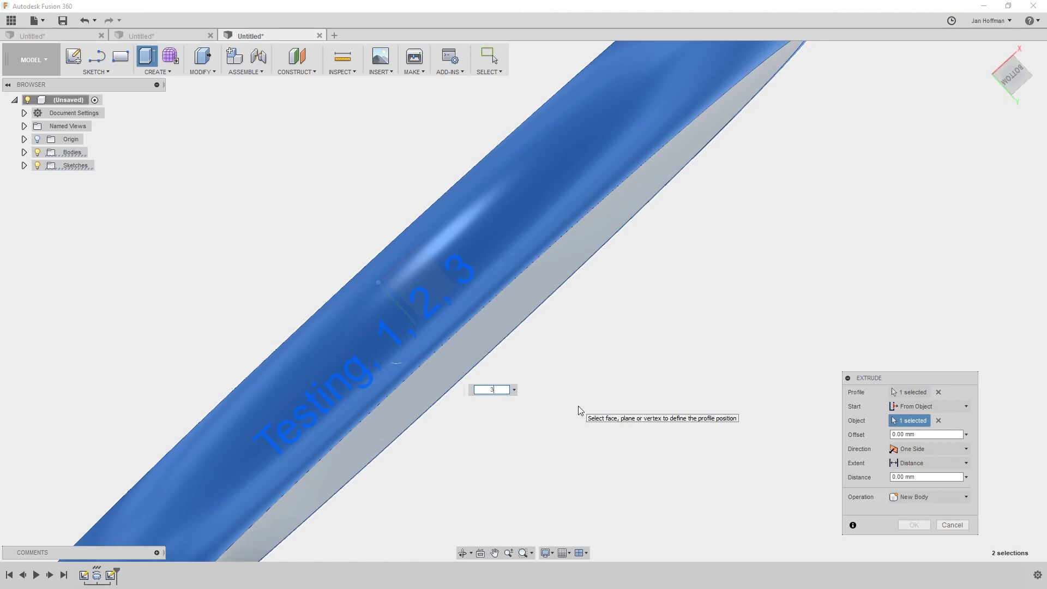
key("Return")
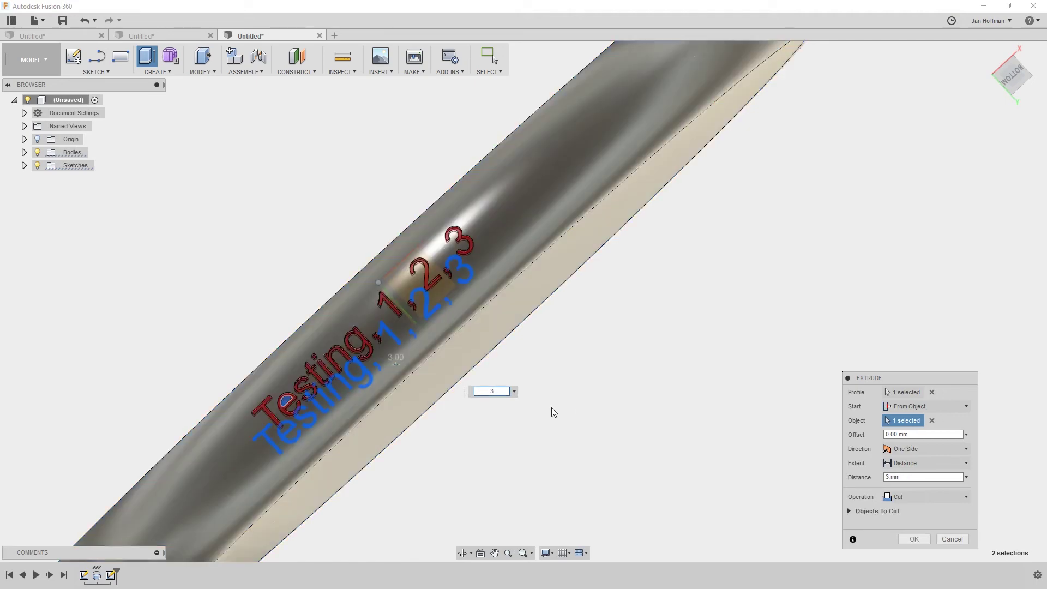
middle_click_drag(552, 408, 662, 307, "shift")
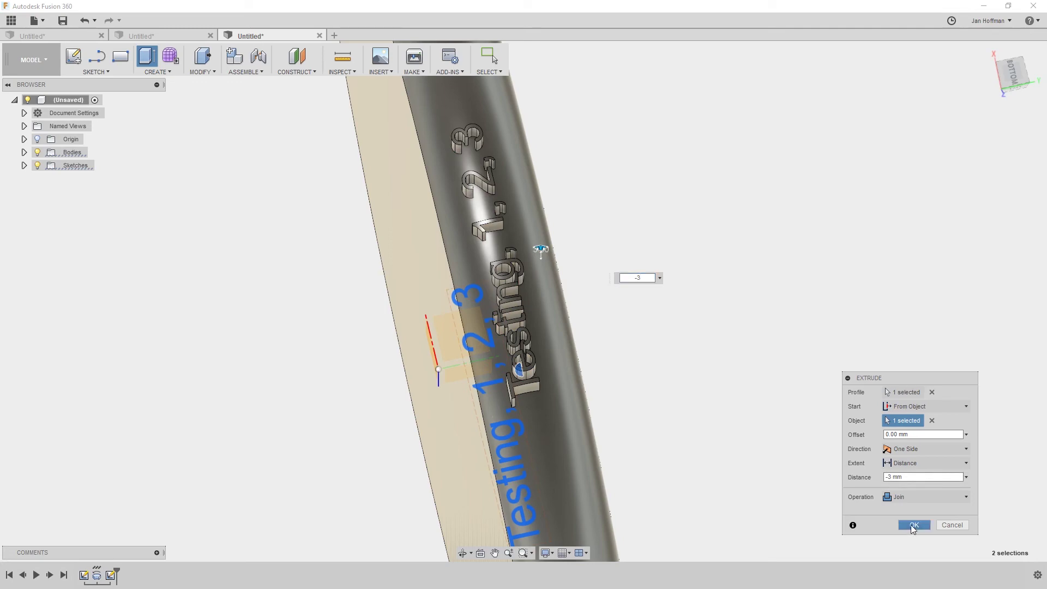
Commit the −3 mm joined text extrusion and inspect the raised lettering on the rim
left_click(912, 525)
middle_click_drag(675, 382, 767, 365, "shift")
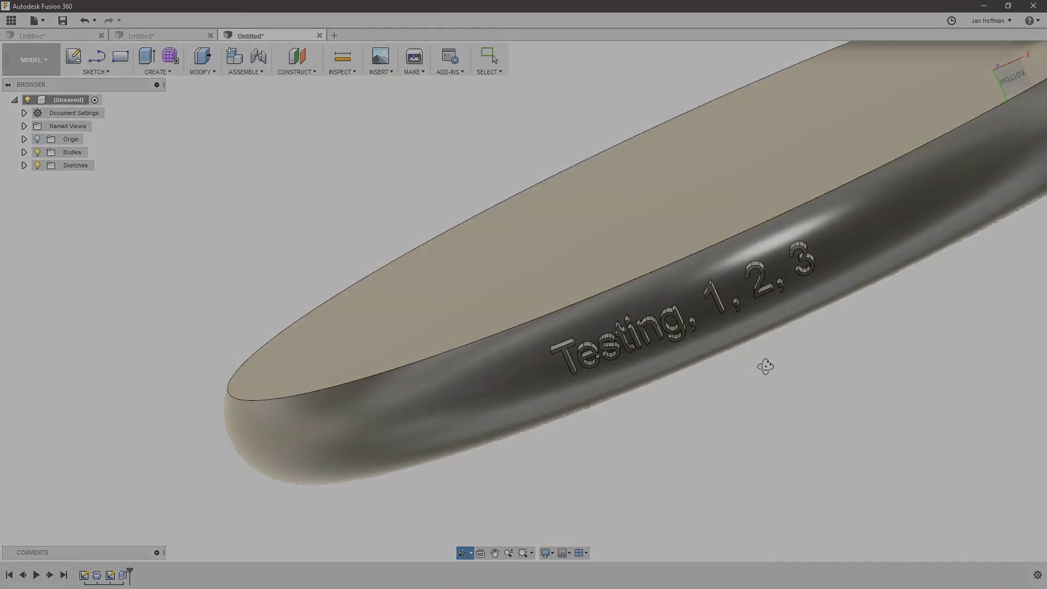